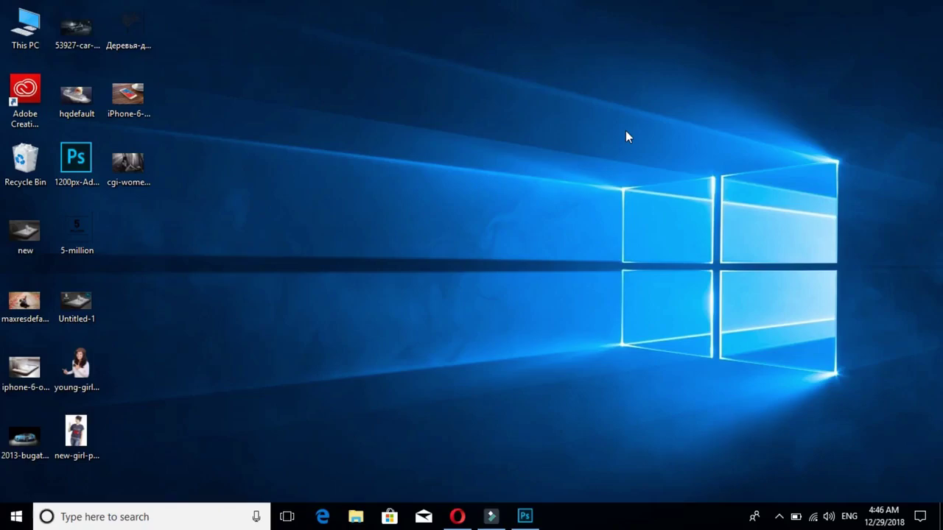
- Launch Photoshop and open iPhone-6-Coffee-Table.png from Recent Files
{"action": "left_click", "coordinate": [533, 518]}
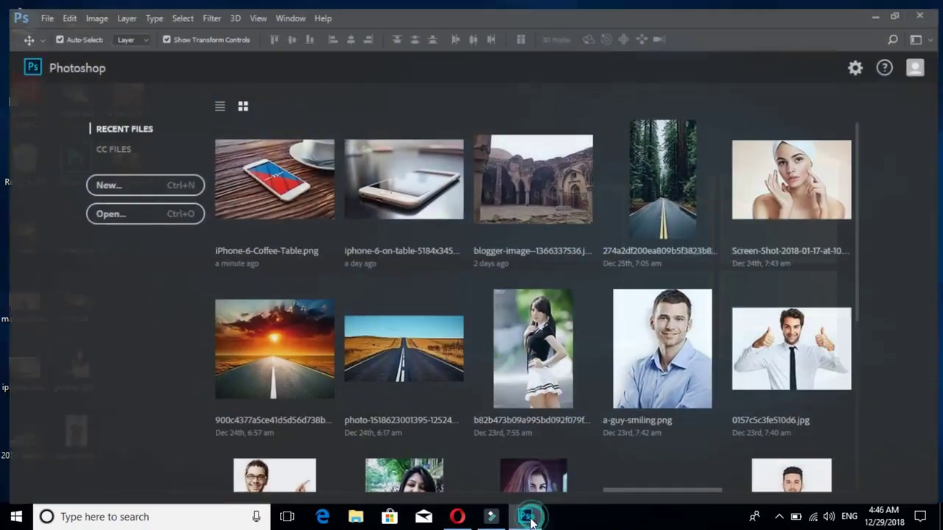
{"action": "left_click", "coordinate": [257, 163]}
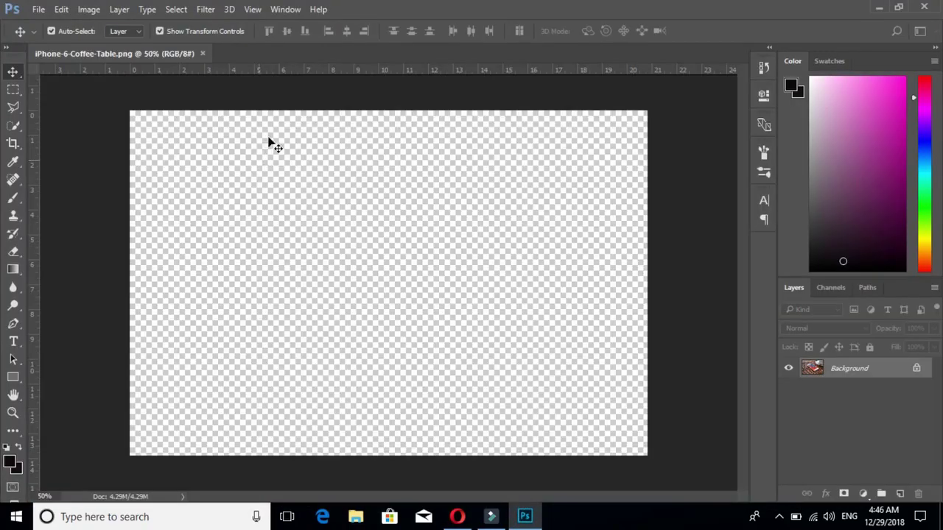
{"action": "scroll", "coordinate": [524, 177], "scroll_direction": "up", "scroll_amount": 1}
{"action": "scroll", "coordinate": [524, 177], "scroll_direction": "up", "scroll_amount": 1}
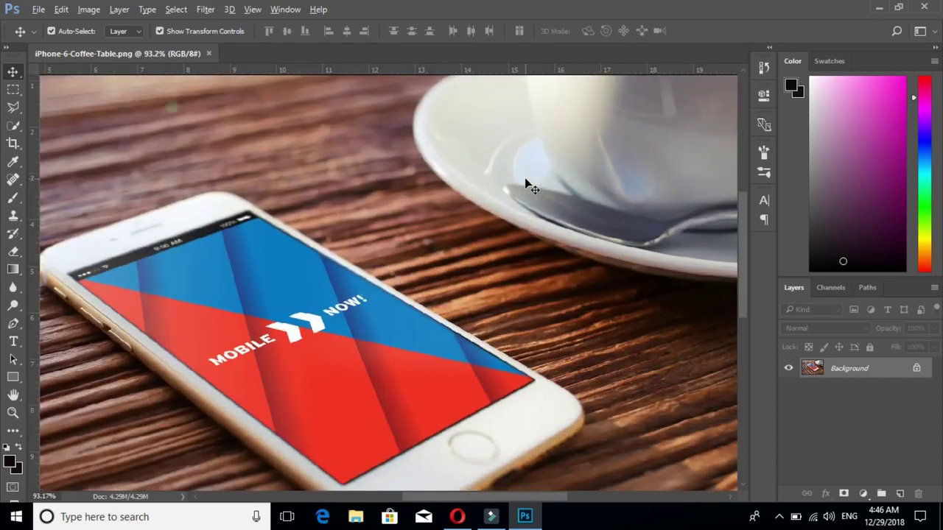
{"action": "scroll", "coordinate": [524, 178], "scroll_direction": "up", "scroll_amount": 1}
- Inspect the phone's screen up close, then zoom back out and shrink the window to show the desktop
{"action": "left_click_drag", "start_coordinate": [313, 218], "coordinate": [483, 76]}
{"action": "scroll", "coordinate": [390, 190], "scroll_direction": "down", "scroll_amount": 1}
{"action": "scroll", "coordinate": [390, 190], "scroll_direction": "down", "scroll_amount": 1}
{"action": "scroll", "coordinate": [391, 190], "scroll_direction": "down", "scroll_amount": 1}
{"action": "scroll", "coordinate": [390, 189], "scroll_direction": "down", "scroll_amount": 1}
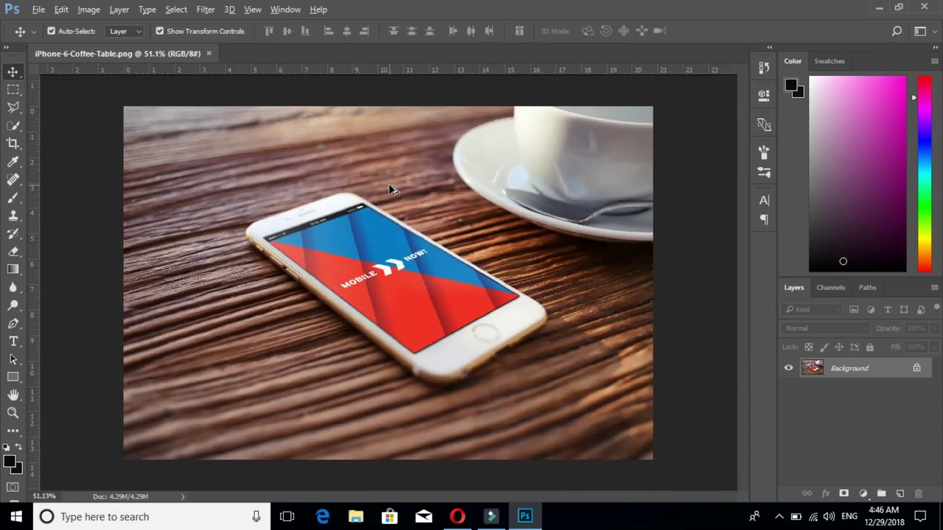
{"action": "left_click", "coordinate": [898, 7]}
- Drop the cgi-women image onto the phone, enlarged to about 207% and rotated about 43°
{"action": "left_click_drag", "start_coordinate": [128, 162], "coordinate": [576, 262]}
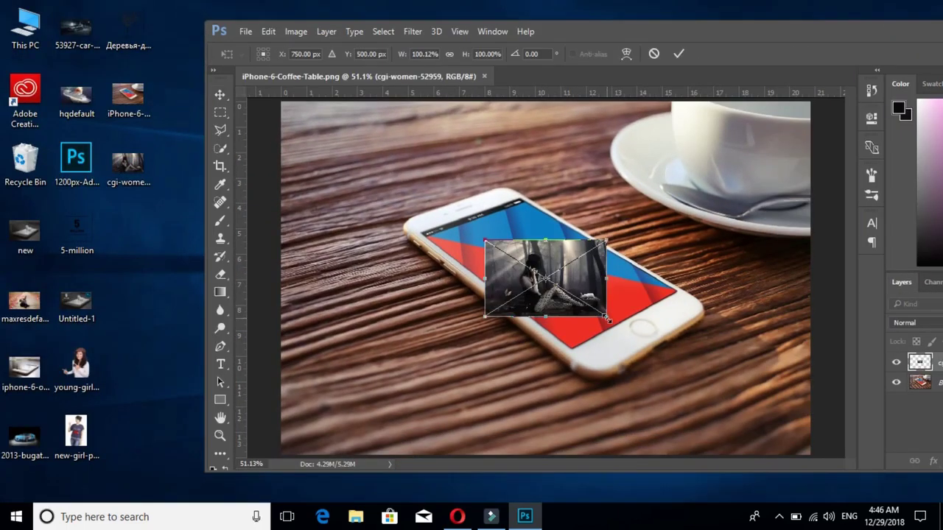
{"action": "left_click_drag", "start_coordinate": [606, 314], "coordinate": [651, 387]}
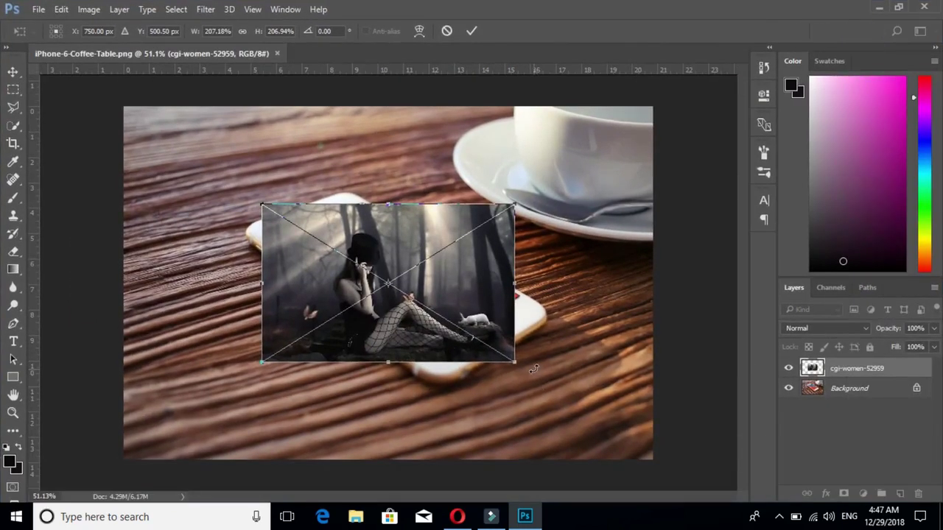
{"action": "left_click_drag", "start_coordinate": [533, 368], "coordinate": [466, 452]}
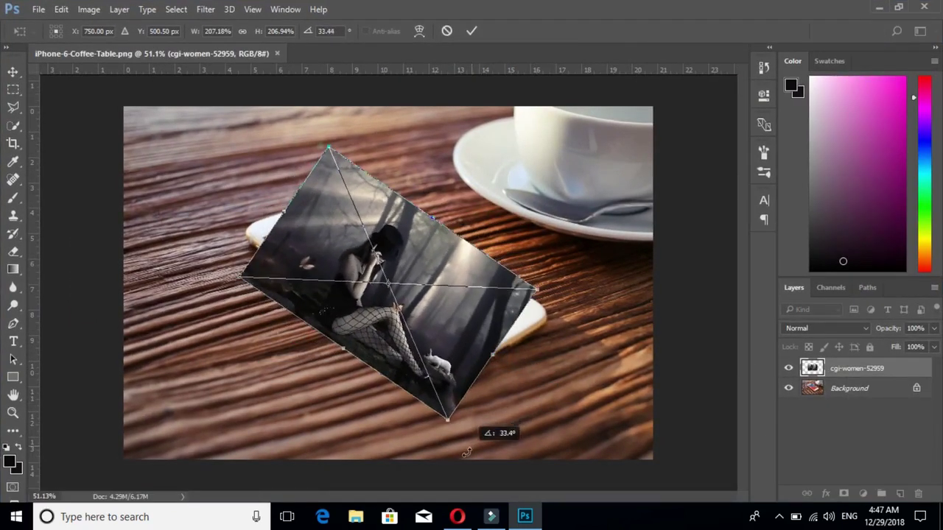
{"action": "left_click_drag", "start_coordinate": [467, 452], "coordinate": [440, 464]}
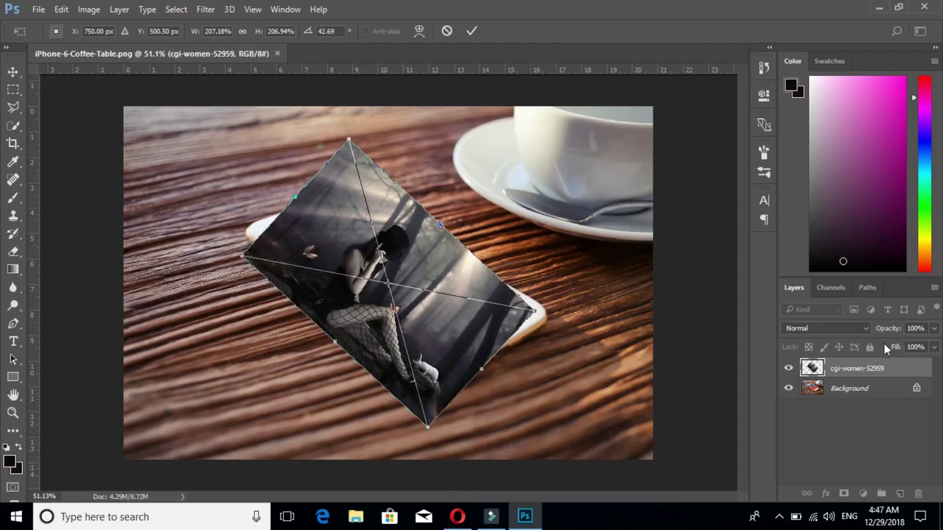
- Lower the placed image's opacity to 56% and commit the placement
{"action": "left_click_drag", "start_coordinate": [904, 332], "coordinate": [871, 335]}
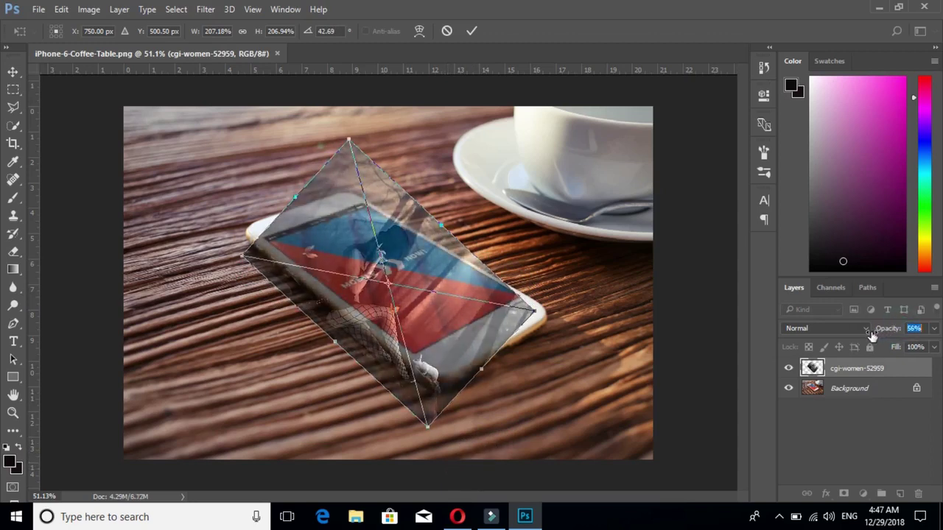
{"action": "scroll", "coordinate": [489, 274], "scroll_direction": "up", "scroll_amount": 2}
{"action": "scroll", "coordinate": [475, 283], "scroll_direction": "up", "scroll_amount": 2}
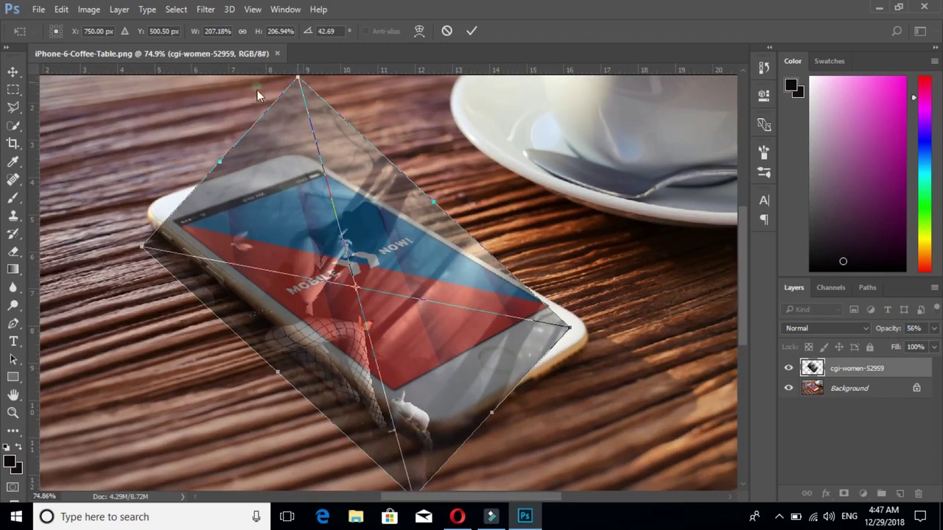
{"action": "left_click", "coordinate": [13, 72]}
{"action": "left_click", "coordinate": [316, 179]}
{"action": "scroll", "coordinate": [463, 160], "scroll_direction": "down", "scroll_amount": 1}
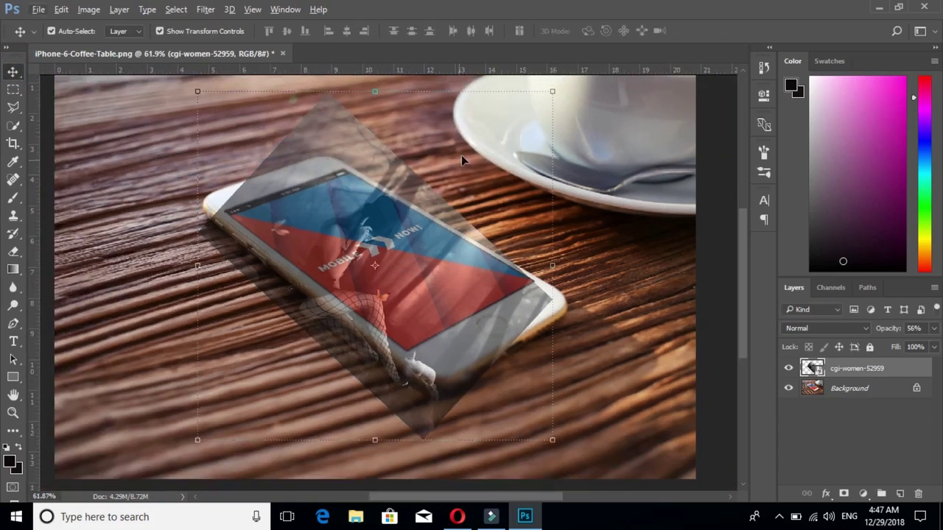
- Narrow the woman photo and nudge it up and right over the phone screen
{"action": "left_click", "coordinate": [554, 92]}
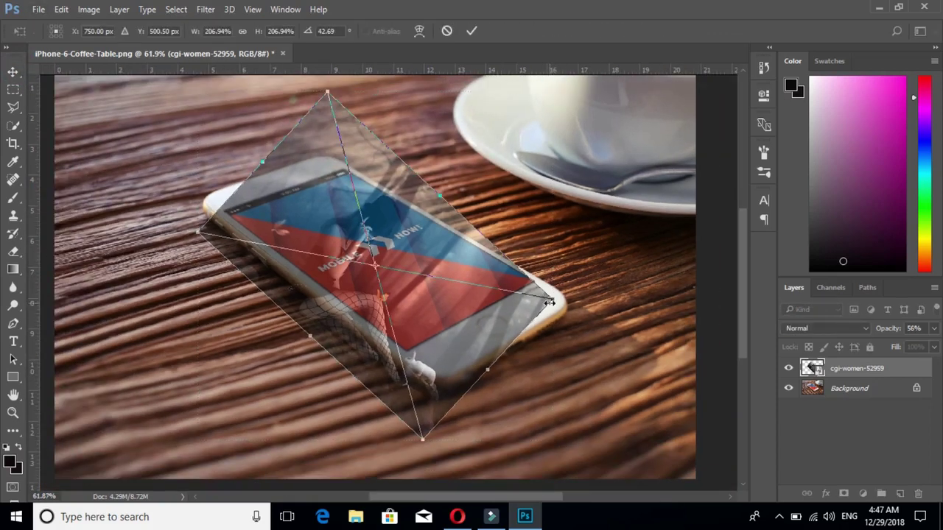
{"action": "left_click_drag", "start_coordinate": [554, 299], "coordinate": [538, 306]}
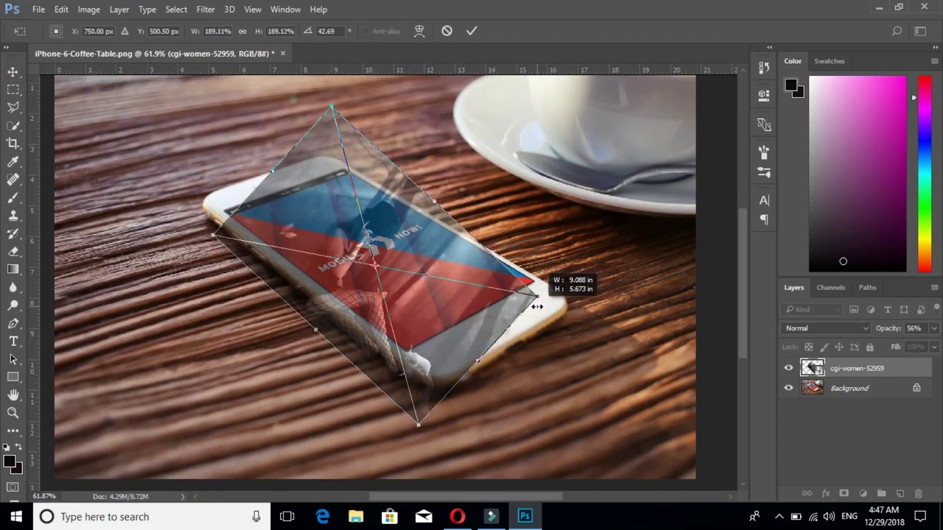
{"action": "left_click_drag", "start_coordinate": [538, 307], "coordinate": [534, 304]}
{"action": "key", "text": "shift+Up"}
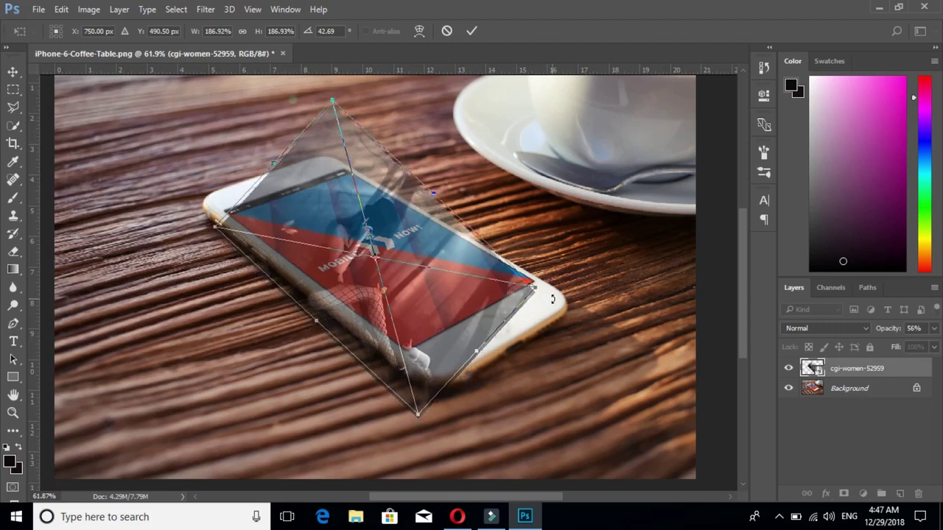
{"action": "key", "text": "shift+Up"}
{"action": "key", "text": "shift+Up"}
{"action": "key", "text": "shift+Up"}
{"action": "key", "text": "shift+Up"}
{"action": "key", "text": "shift+Up"}
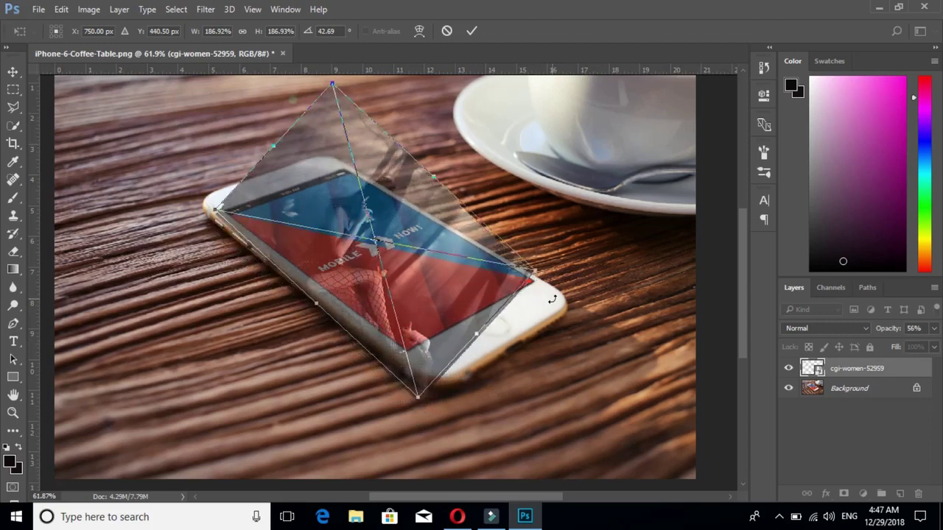
{"action": "key", "text": "shift+Up"}
{"action": "key", "text": "shift+Right"}
{"action": "key", "text": "shift+Right"}
{"action": "key", "text": "shift+Down"}
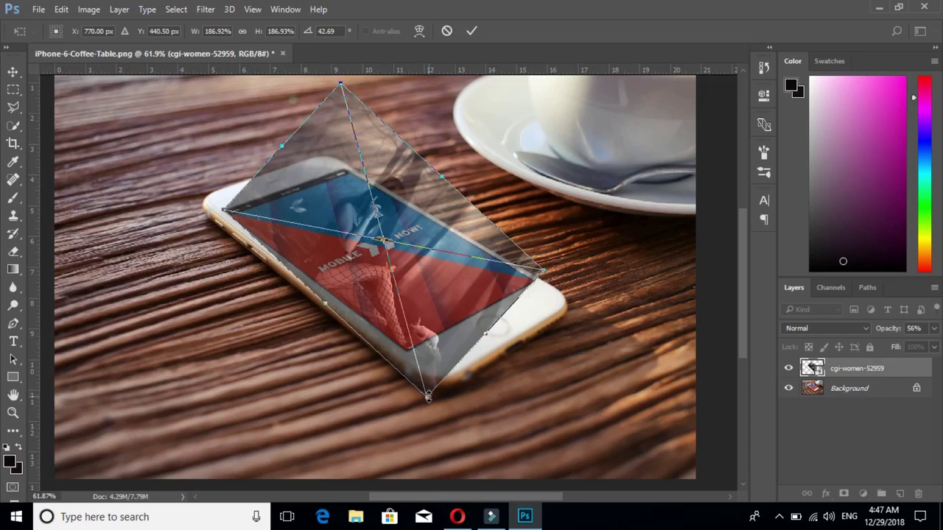
- Enlarge the photo to about 210%, fine-tune its position, and commit the transform
{"action": "left_click_drag", "start_coordinate": [427, 399], "coordinate": [426, 420]}
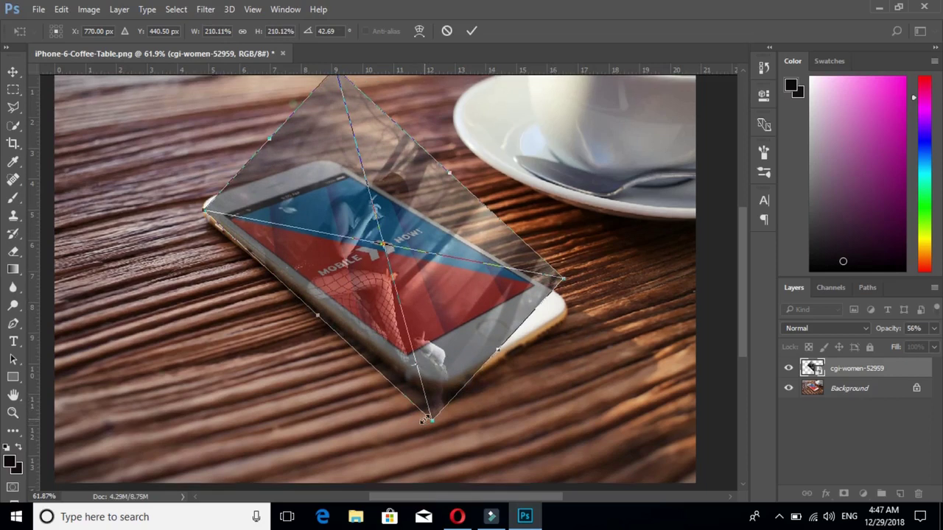
{"action": "key", "text": "shift+Up"}
{"action": "key", "text": "shift+Up"}
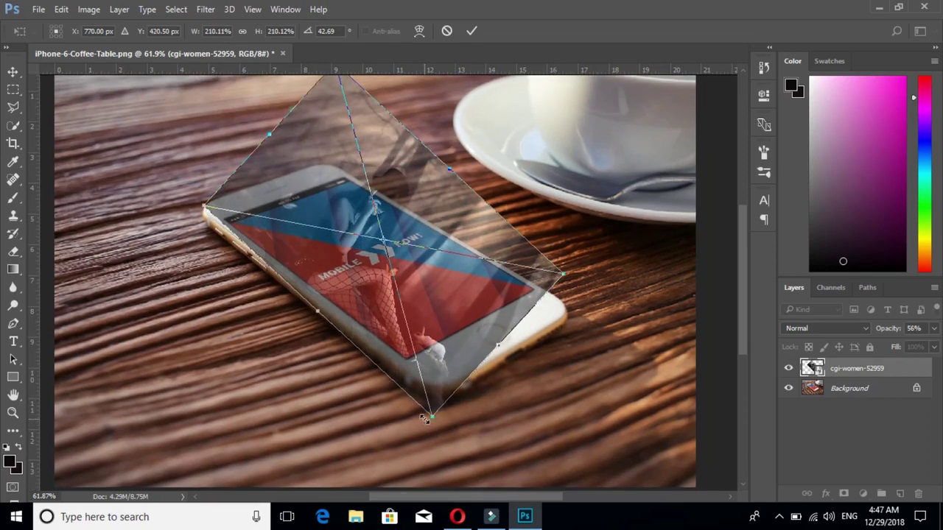
{"action": "key", "text": "shift+Left"}
{"action": "key", "text": "shift+Left"}
{"action": "key", "text": "shift+Up"}
{"action": "key", "text": "shift+Up"}
{"action": "key", "text": "shift+Up"}
{"action": "key", "text": "shift+Up"}
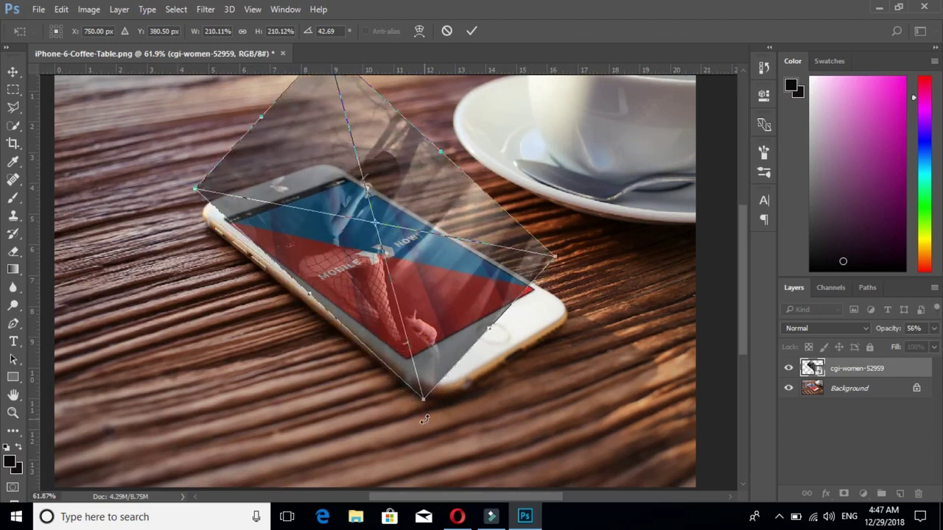
{"action": "key", "text": "shift+Right"}
{"action": "key", "text": "shift+Right"}
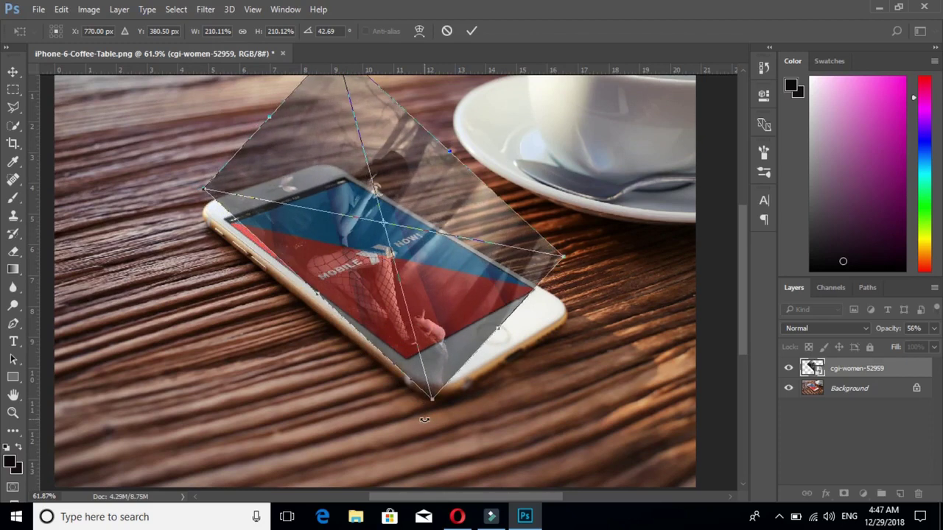
{"action": "key", "text": "shift+Left"}
{"action": "key", "text": "shift+Left"}
{"action": "key", "text": "shift+Down"}
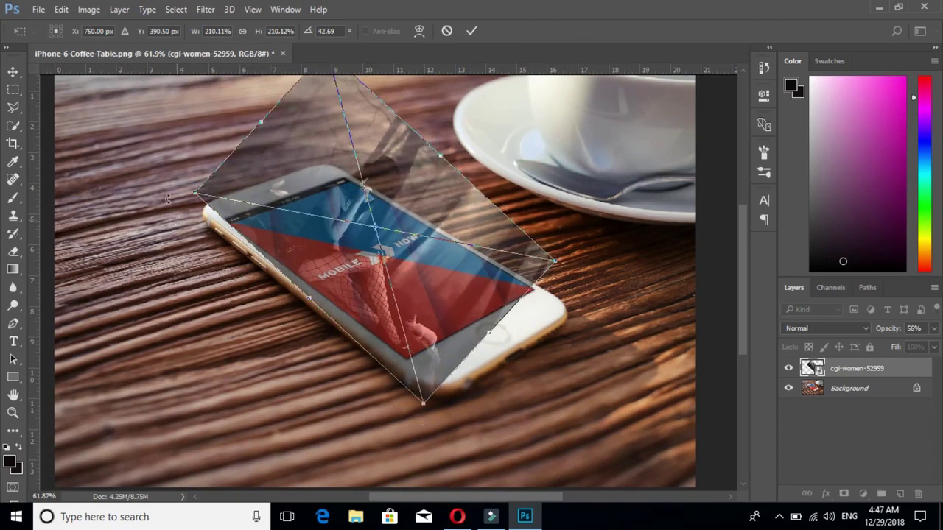
{"action": "left_click", "coordinate": [13, 71]}
{"action": "left_click", "coordinate": [317, 180]}
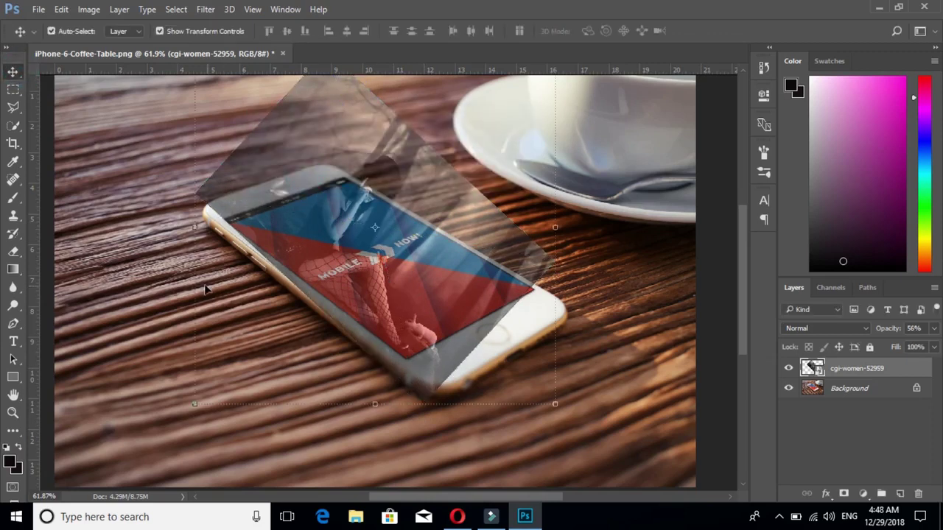
- Trace a Polygonal Lasso selection around the cgi-women area below the phone screen
{"action": "left_click", "coordinate": [13, 107]}
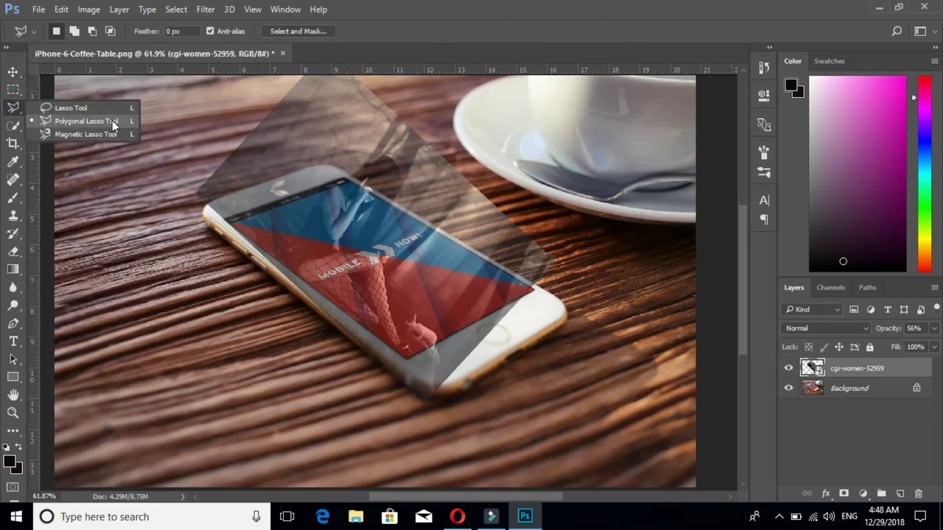
{"action": "left_click", "coordinate": [112, 123]}
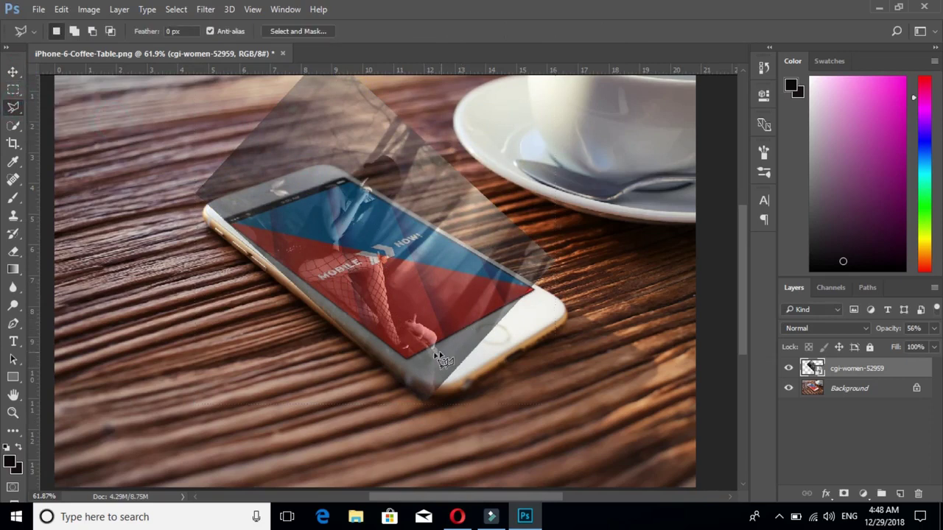
{"action": "left_click", "coordinate": [887, 368]}
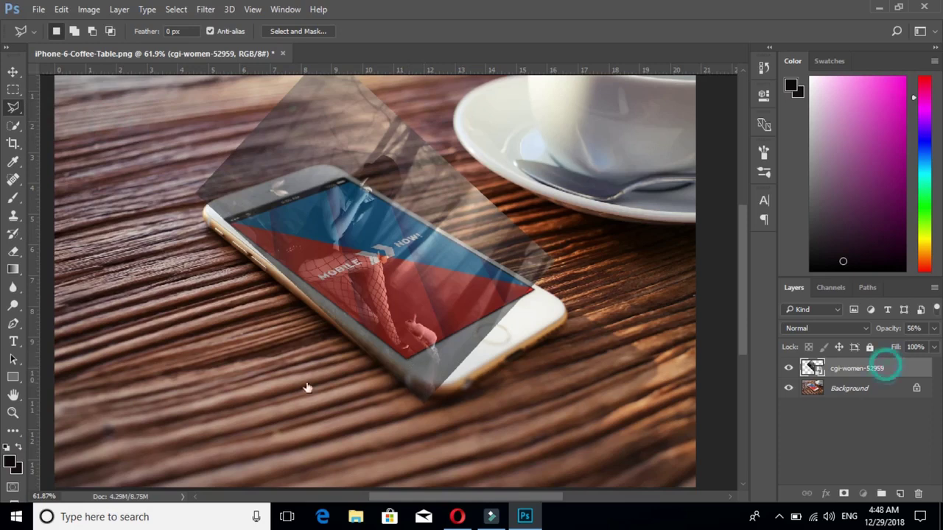
{"action": "left_click", "coordinate": [411, 365]}
{"action": "left_click", "coordinate": [230, 227]}
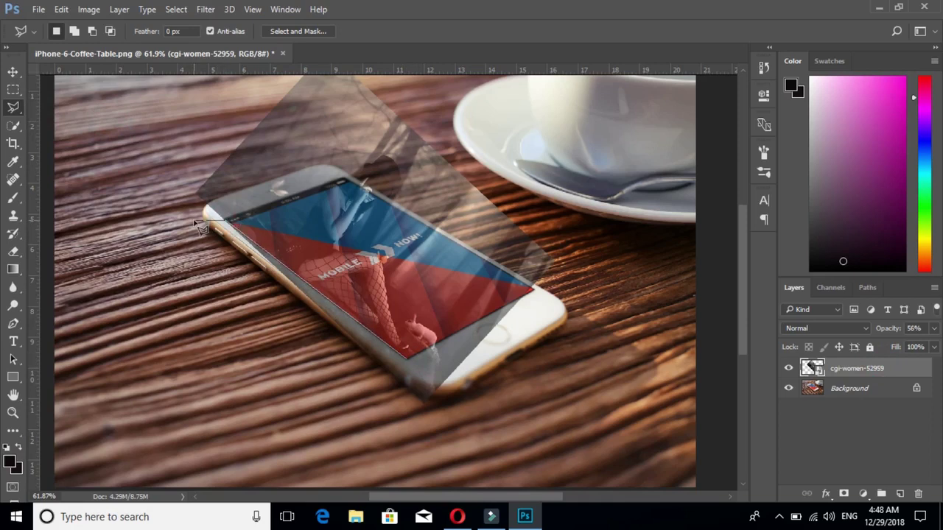
{"action": "left_click", "coordinate": [375, 435]}
{"action": "left_click", "coordinate": [570, 428]}
{"action": "left_click", "coordinate": [557, 364]}
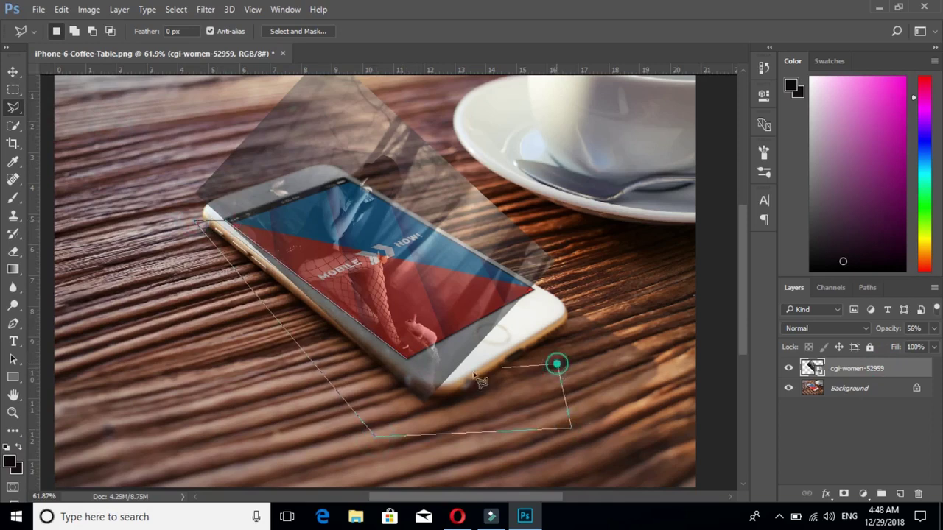
{"action": "left_click", "coordinate": [407, 360]}
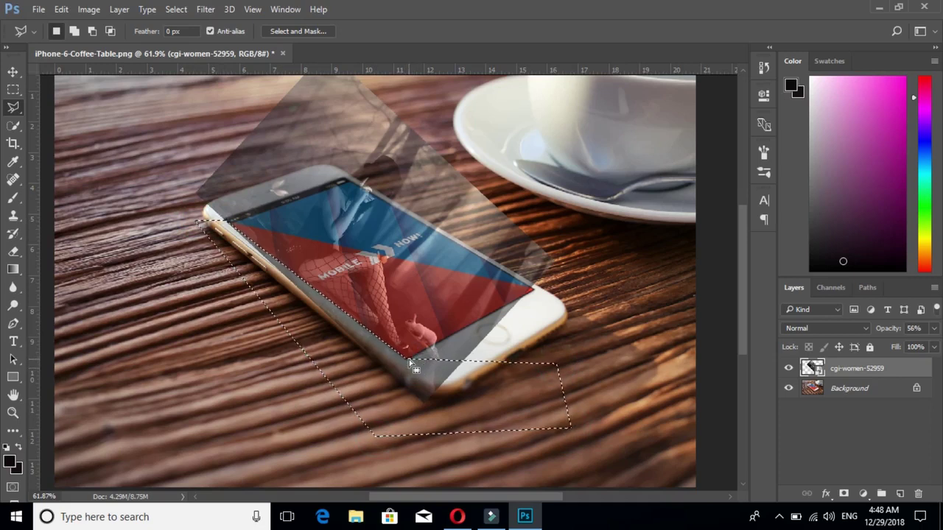
- Attempt to delete the selection, dismiss the smart-object warning, and switch to the Move tool
{"action": "key", "text": "Delete"}
{"action": "left_click", "coordinate": [358, 180]}
{"action": "left_click", "coordinate": [12, 72]}
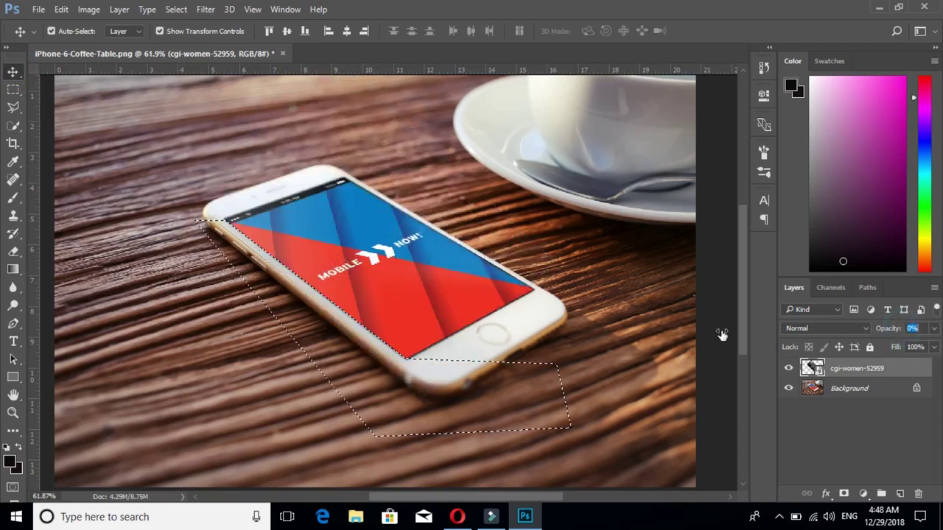
- Set the cgi-women layer to 100% opacity and rasterize it
{"action": "left_click_drag", "start_coordinate": [902, 328], "coordinate": [939, 328]}
{"action": "key", "text": "Return"}
{"action": "right_click", "coordinate": [871, 377]}
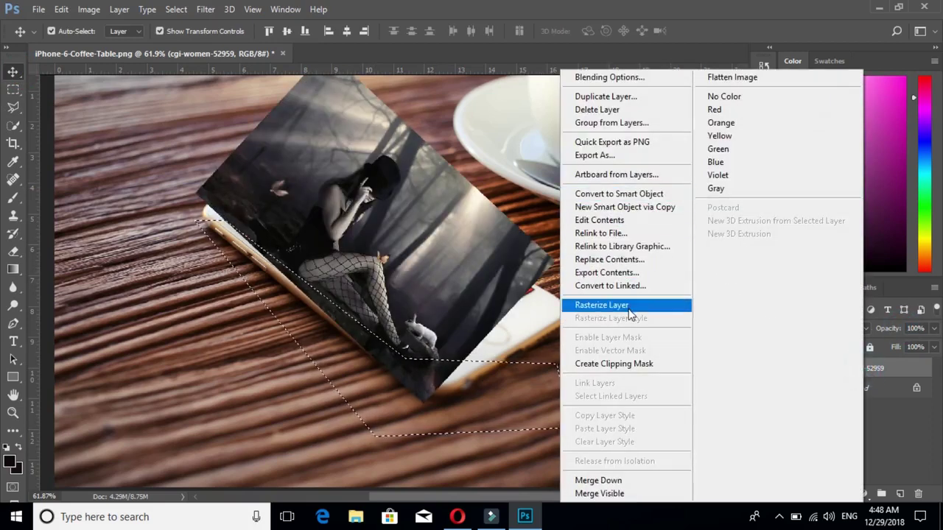
{"action": "left_click", "coordinate": [629, 308]}
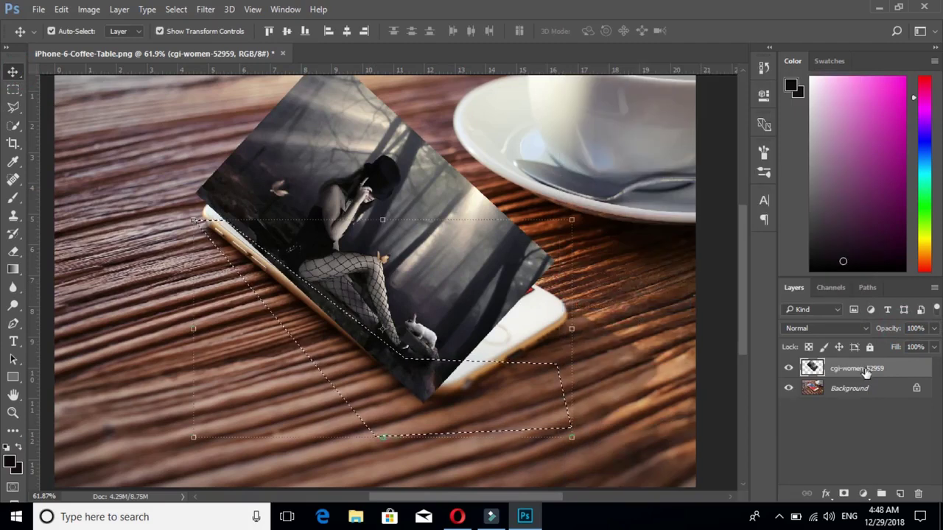
- Delete the selected area below the screen and lower the layer opacity to 52%
{"action": "key", "text": "Delete"}
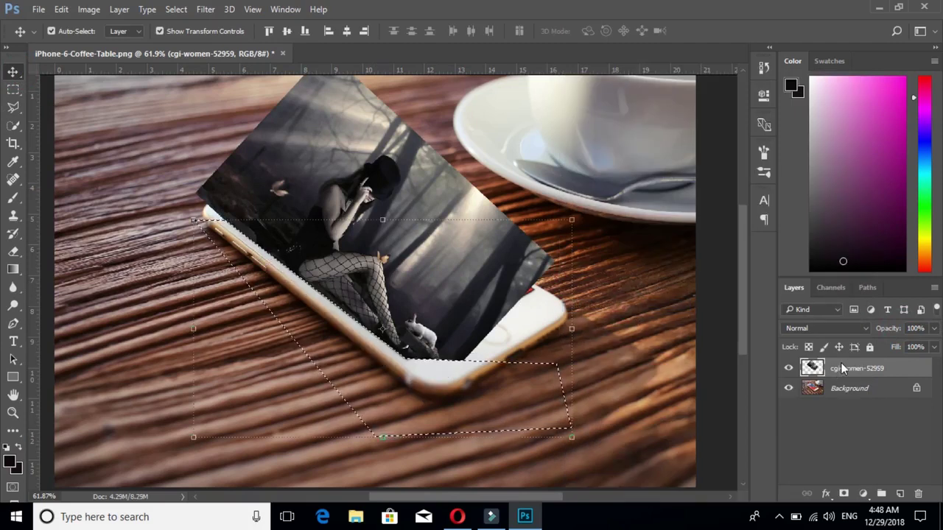
{"action": "left_click_drag", "start_coordinate": [900, 330], "coordinate": [869, 338]}
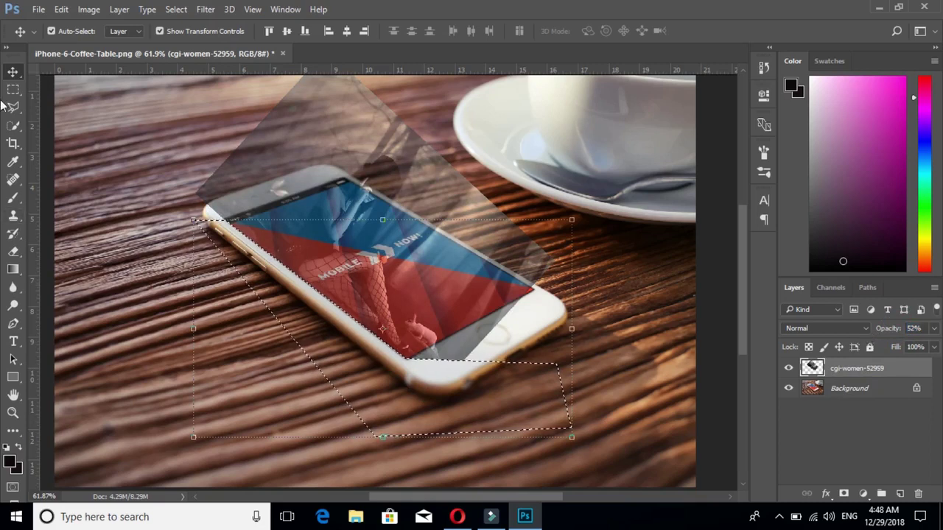
{"action": "left_click", "coordinate": [13, 74]}
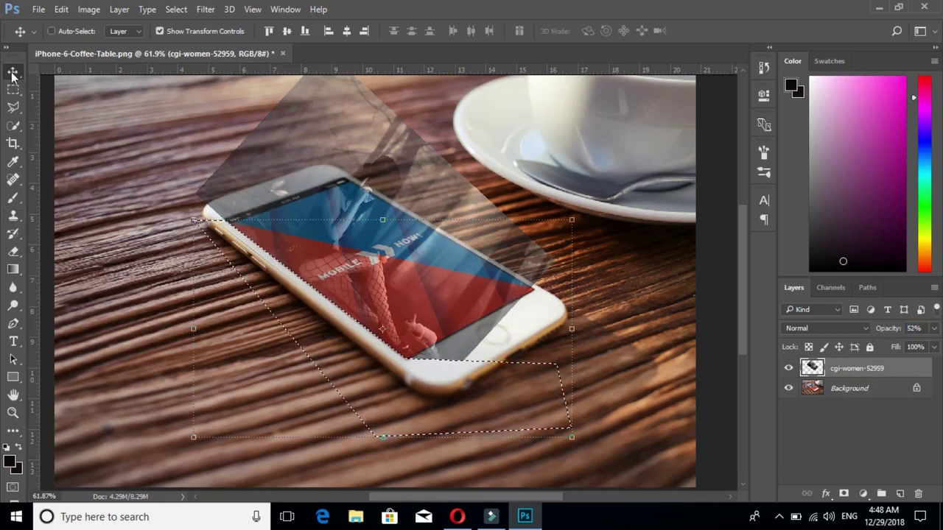
- Deselect, pan up to the image's top, and switch to the Polygonal Lasso Tool
{"action": "key", "text": "ctrl+d"}
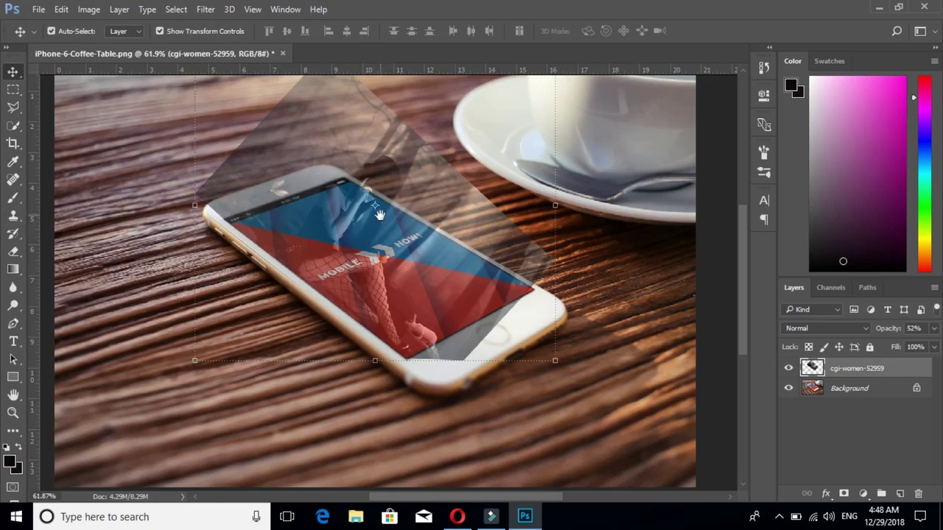
{"action": "left_click_drag", "start_coordinate": [379, 214], "coordinate": [377, 269]}
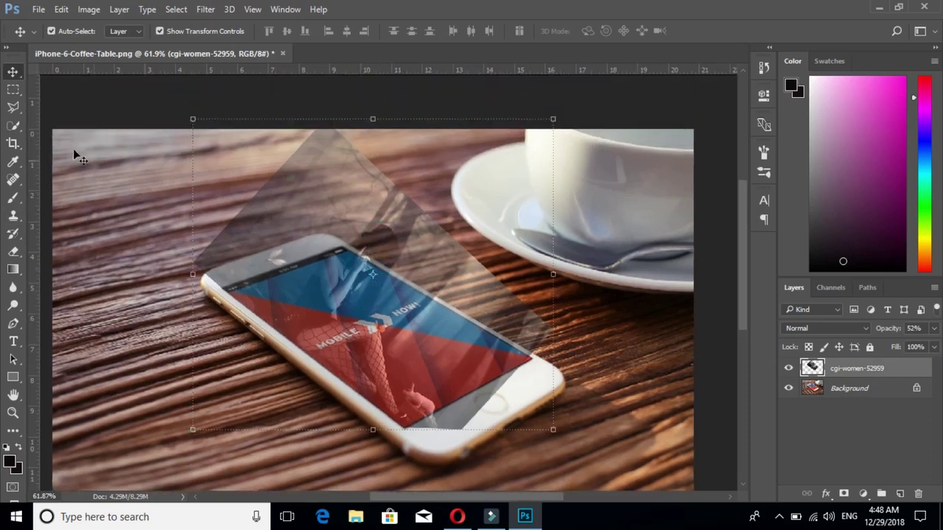
{"action": "left_click", "coordinate": [14, 127]}
{"action": "left_click", "coordinate": [13, 107]}
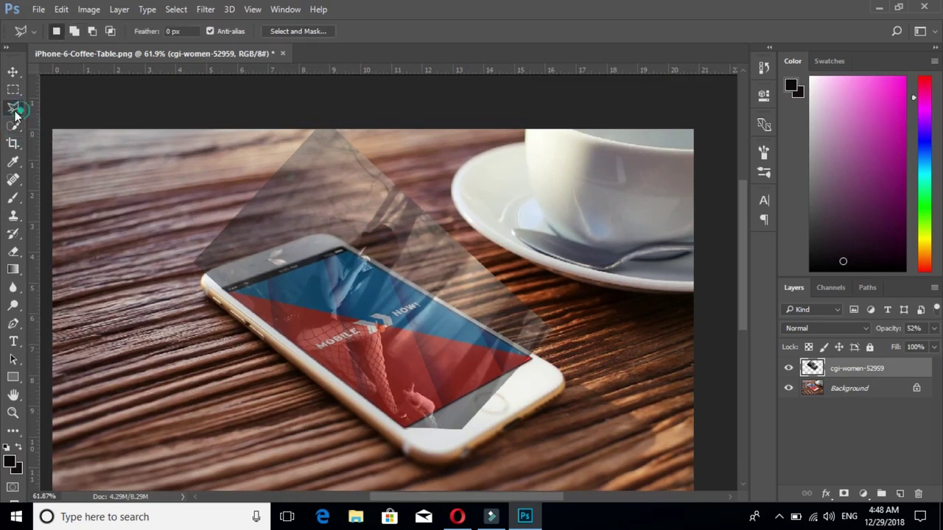
{"action": "left_click", "coordinate": [90, 116]}
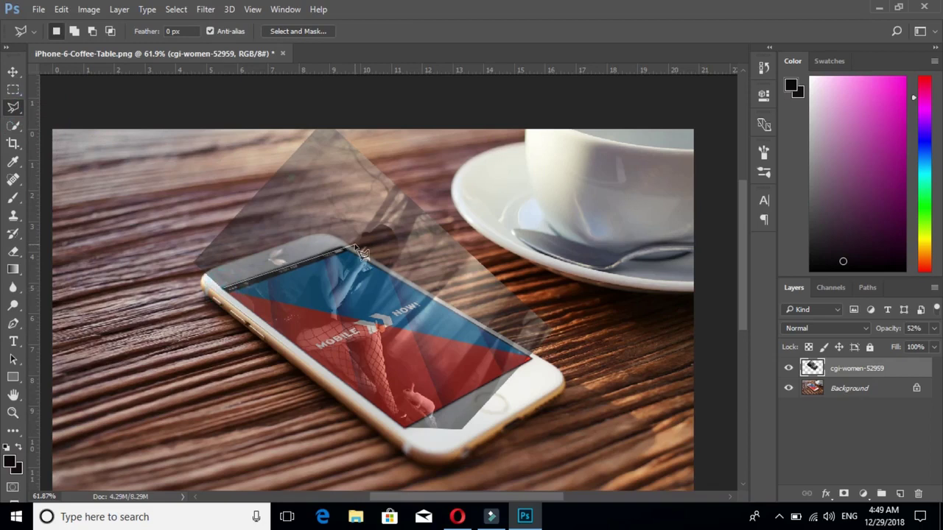
- Outline and delete the photo beyond the phone's upper-left edge, then deselect
{"action": "left_click", "coordinate": [304, 134]}
{"action": "left_click", "coordinate": [129, 254]}
{"action": "left_click", "coordinate": [200, 306]}
{"action": "double_click", "coordinate": [228, 288]}
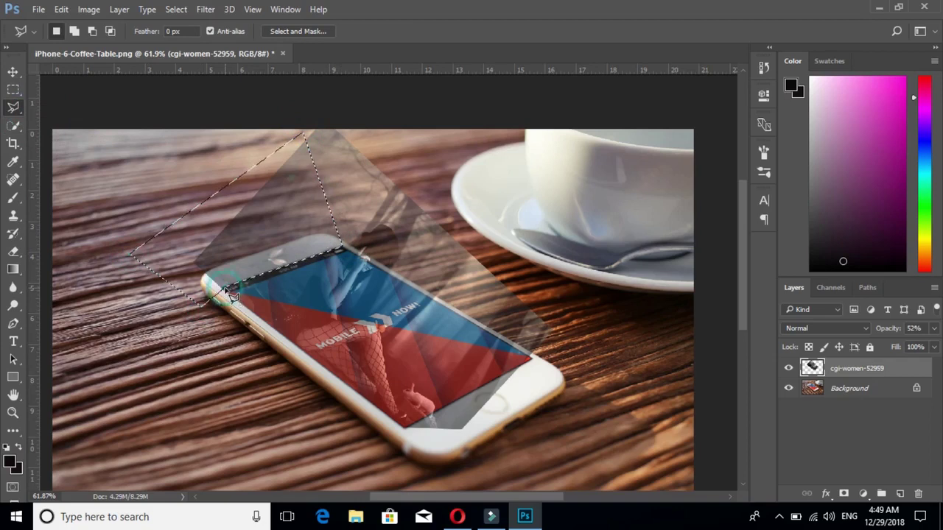
{"action": "key", "text": "Delete"}
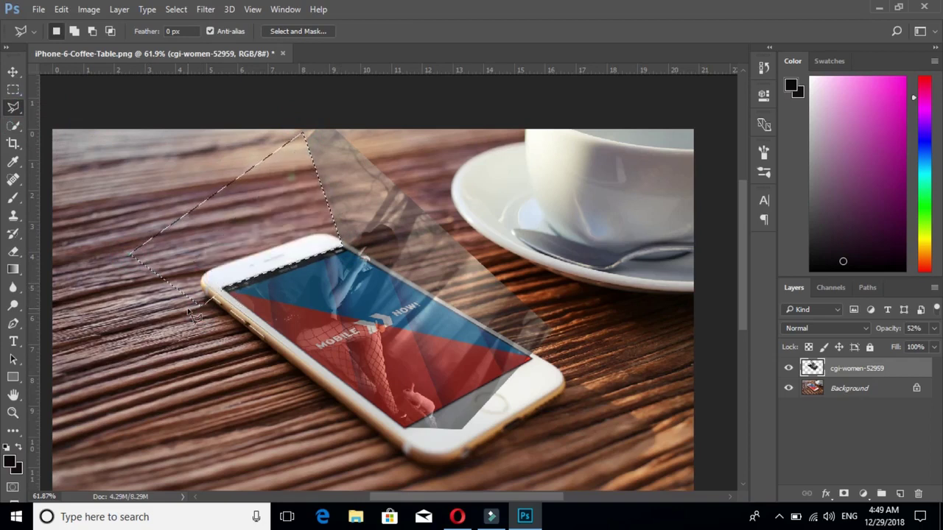
{"action": "key", "text": "ctrl+d"}
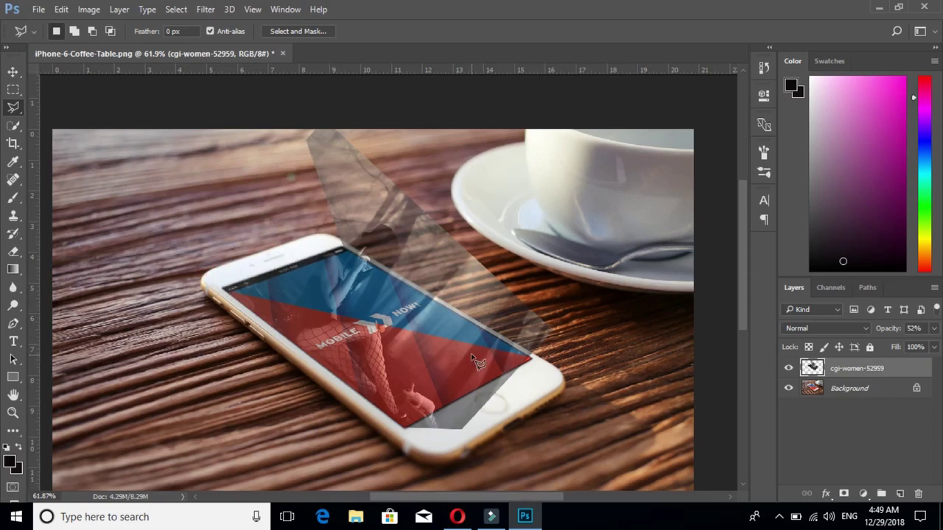
{"action": "left_click_drag", "start_coordinate": [475, 358], "coordinate": [404, 280]}
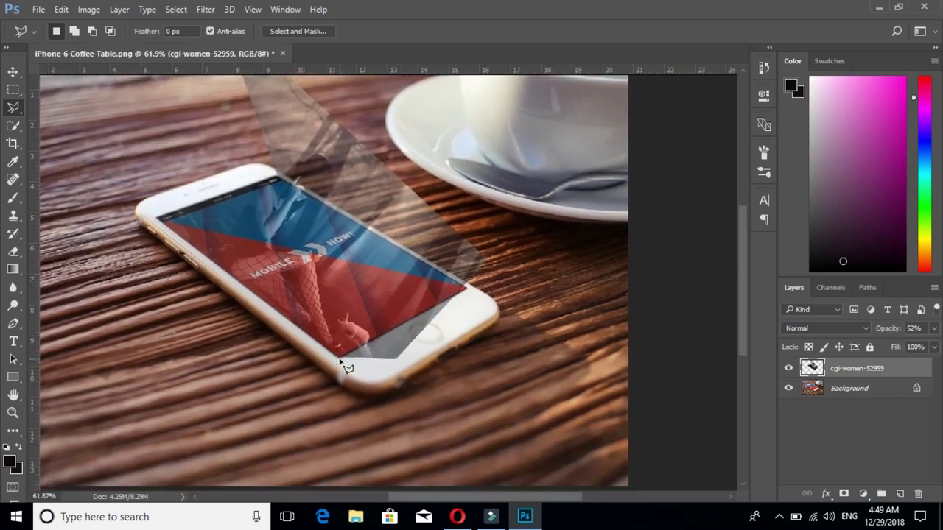
- Lasso and delete the photo below the screen's bottom edge, then deselect
{"action": "left_click", "coordinate": [339, 361]}
{"action": "left_click", "coordinate": [465, 289]}
{"action": "left_click", "coordinate": [530, 343]}
{"action": "left_click", "coordinate": [404, 433]}
{"action": "left_click", "coordinate": [265, 432]}
{"action": "left_click", "coordinate": [339, 360]}
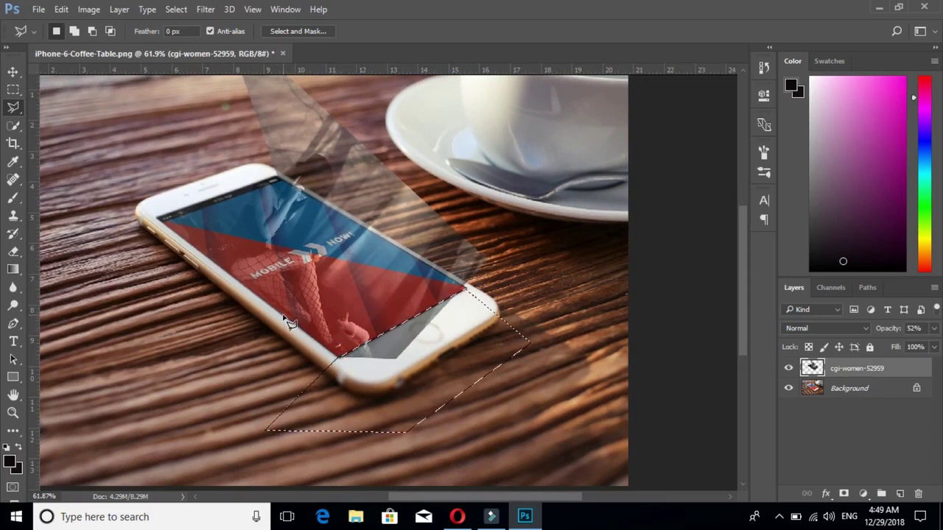
{"action": "key", "text": "Delete"}
{"action": "key", "text": "ctrl+d"}
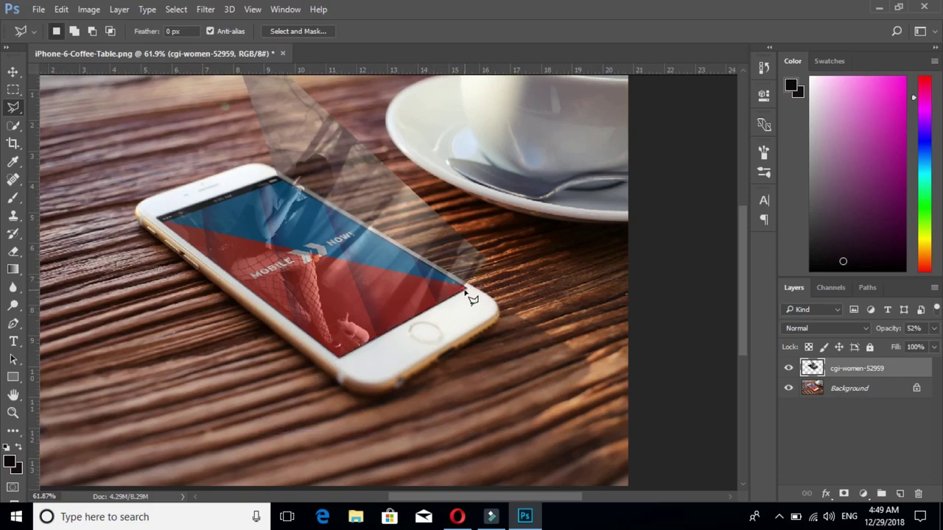
- Lasso and delete the photo beyond the screen's right edge, then deselect
{"action": "left_click", "coordinate": [466, 287]}
{"action": "left_click", "coordinate": [422, 160]}
{"action": "left_click", "coordinate": [570, 250]}
{"action": "left_click", "coordinate": [534, 304]}
{"action": "left_click", "coordinate": [466, 289]}
{"action": "key", "text": "Delete"}
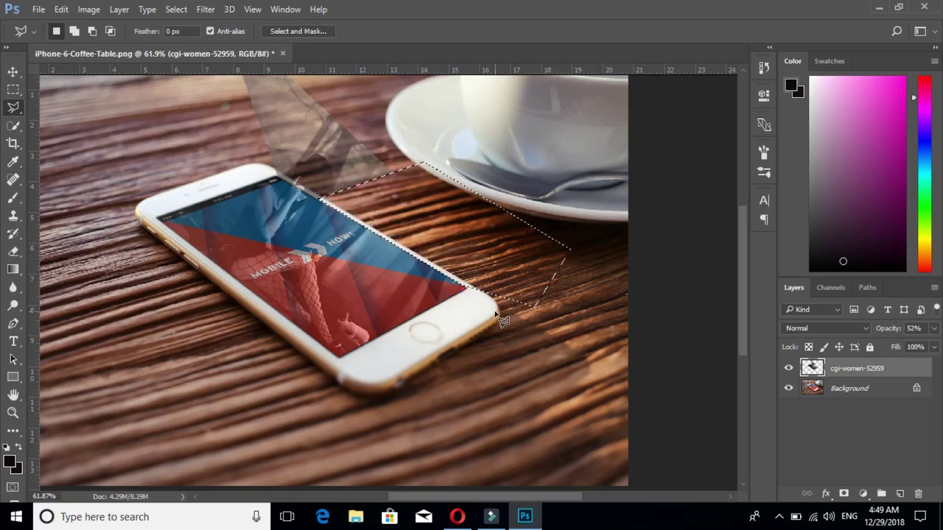
{"action": "key", "text": "ctrl+d"}
- Recentre the view and set the cgi-women layer's opacity back to 100%
{"action": "left_click", "coordinate": [12, 71]}
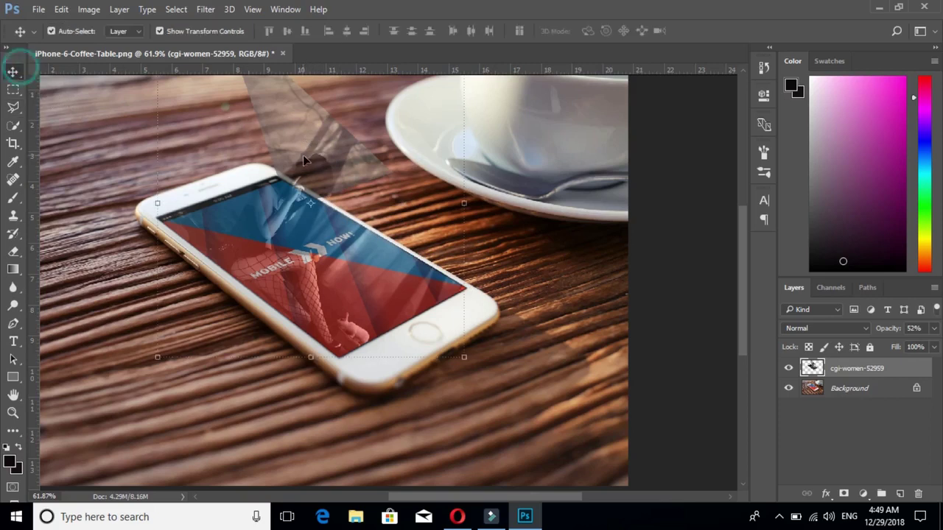
{"action": "mouse_move", "coordinate": [312, 155]}
{"action": "left_mouse_down"}
{"action": "mouse_move", "coordinate": [335, 258]}
{"action": "mouse_move", "coordinate": [334, 221]}
{"action": "left_mouse_up"}
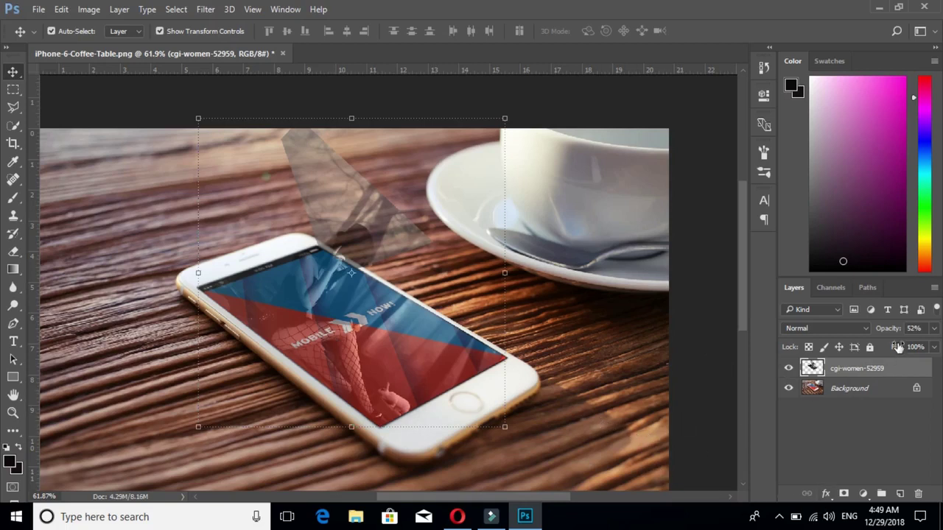
{"action": "left_click_drag", "start_coordinate": [900, 331], "coordinate": [936, 326]}
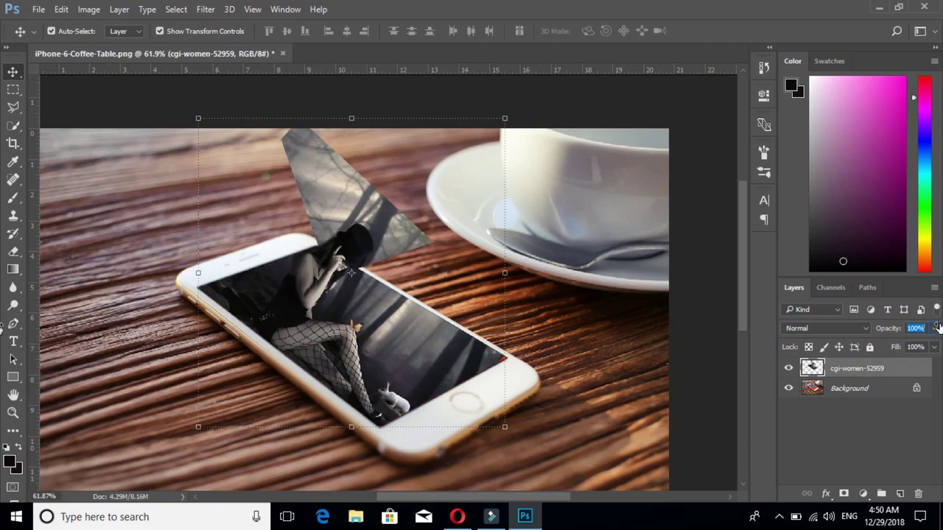
{"action": "key", "text": "Return"}
{"action": "left_click_drag", "start_coordinate": [902, 333], "coordinate": [887, 332]}
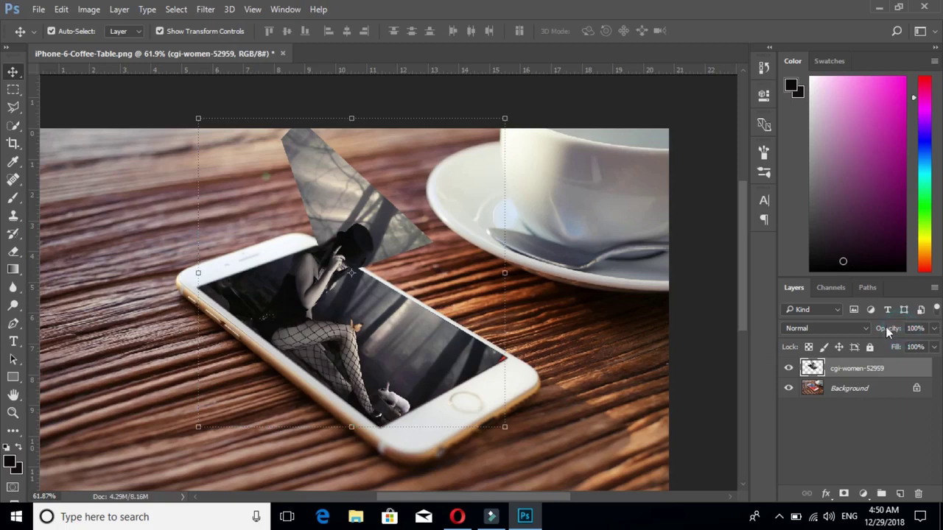
- Select the Eraser Tool and show its brush picker with Size 7 px, Hardness 2%
{"action": "left_click", "coordinate": [13, 235]}
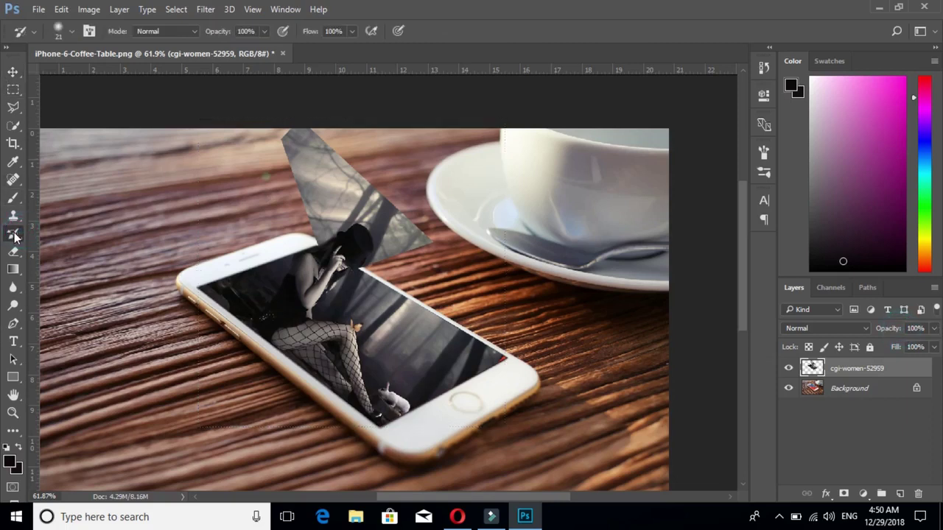
{"action": "right_click", "coordinate": [14, 234]}
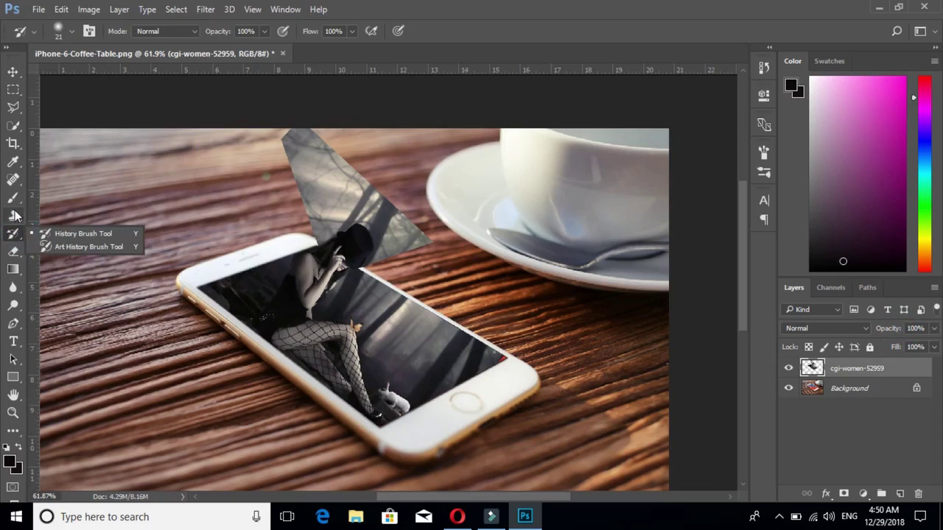
{"action": "left_click", "coordinate": [13, 166]}
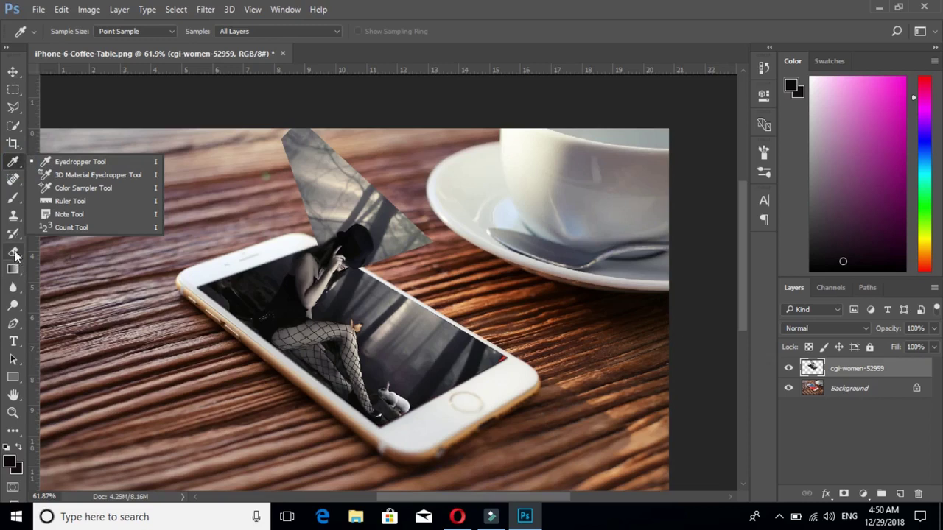
{"action": "left_click", "coordinate": [12, 251]}
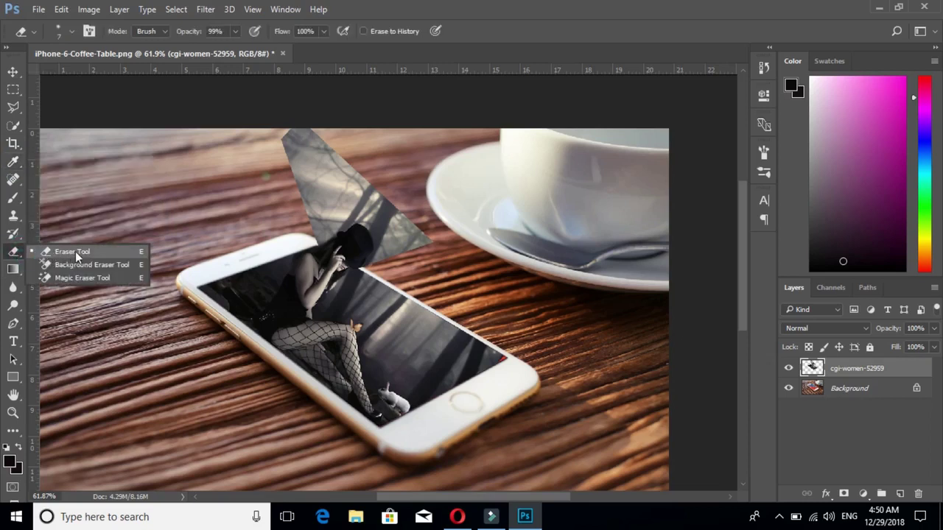
{"action": "left_click", "coordinate": [76, 251]}
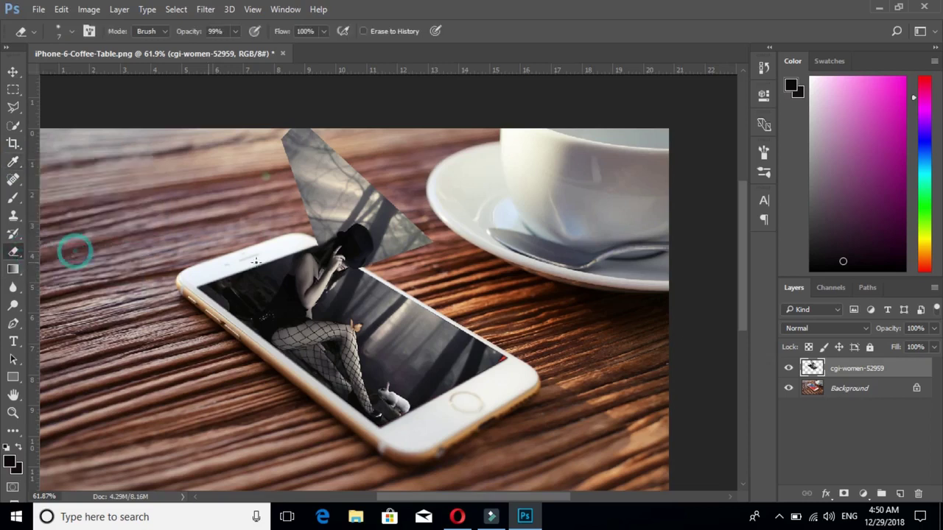
{"action": "left_click", "coordinate": [70, 31]}
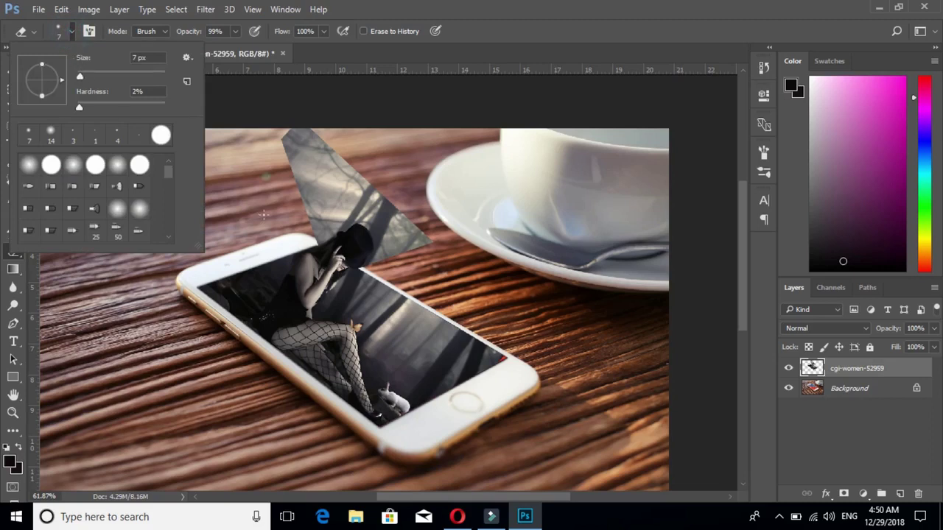
- Zoom in on the hat and erase the grey fringe along its upper edge
{"action": "scroll", "coordinate": [264, 214], "scroll_direction": "up", "scroll_amount": 3}
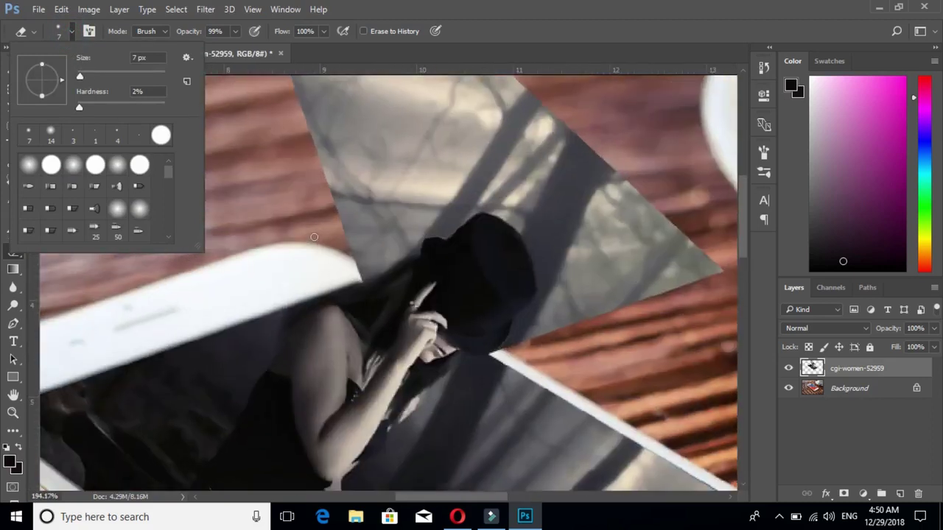
{"action": "scroll", "coordinate": [313, 236], "scroll_direction": "up", "scroll_amount": 5}
{"action": "scroll", "coordinate": [313, 236], "scroll_direction": "up", "scroll_amount": 2}
{"action": "left_click_drag", "start_coordinate": [494, 273], "coordinate": [220, 173]}
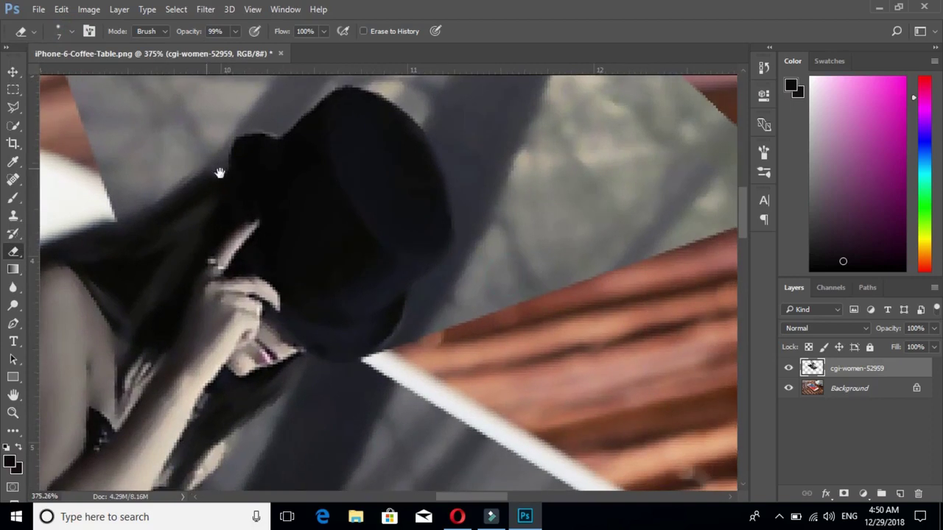
{"action": "left_click", "coordinate": [374, 359]}
{"action": "mouse_move", "coordinate": [403, 331]}
{"action": "left_mouse_down"}
{"action": "mouse_move", "coordinate": [477, 214]}
{"action": "mouse_move", "coordinate": [459, 223]}
{"action": "mouse_move", "coordinate": [437, 153]}
{"action": "mouse_move", "coordinate": [411, 115]}
{"action": "mouse_move", "coordinate": [372, 87]}
{"action": "mouse_move", "coordinate": [337, 80]}
{"action": "mouse_move", "coordinate": [280, 131]}
{"action": "mouse_move", "coordinate": [246, 126]}
{"action": "mouse_move", "coordinate": [230, 135]}
{"action": "mouse_move", "coordinate": [223, 168]}
{"action": "mouse_move", "coordinate": [382, 127]}
{"action": "mouse_move", "coordinate": [319, 164]}
{"action": "left_mouse_up"}
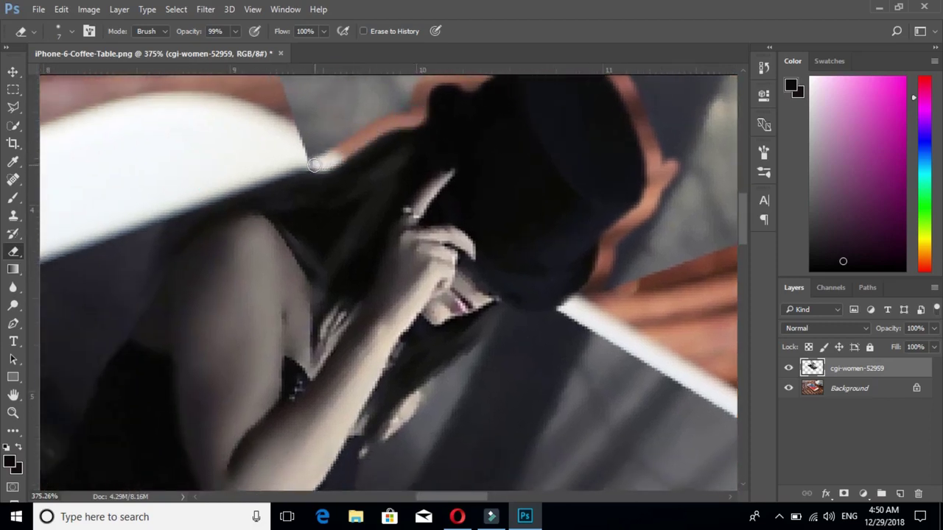
- Erase the grey fringe along the hair edges, then check the eraser brush settings
{"action": "mouse_move", "coordinate": [608, 299]}
{"action": "left_mouse_down"}
{"action": "mouse_move", "coordinate": [678, 173]}
{"action": "mouse_move", "coordinate": [568, 343]}
{"action": "left_mouse_up"}
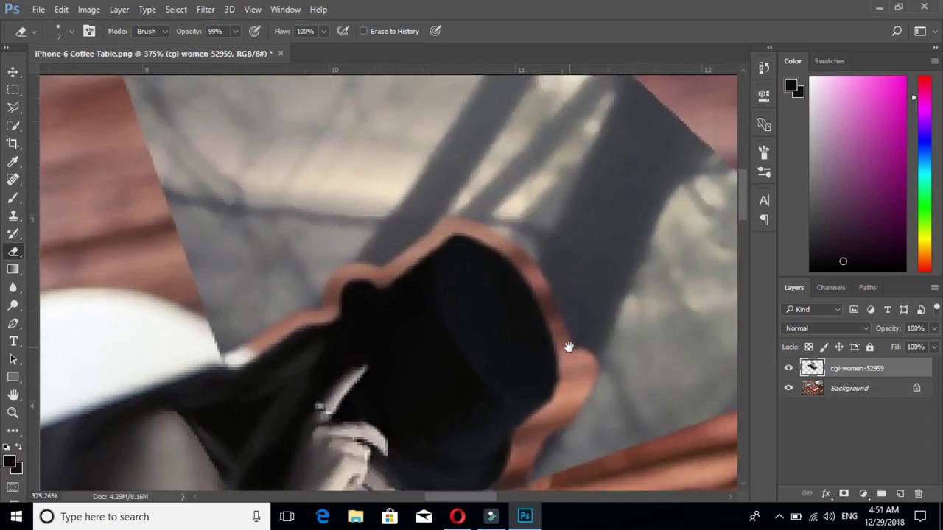
{"action": "left_click_drag", "start_coordinate": [550, 285], "coordinate": [506, 235]}
{"action": "left_click_drag", "start_coordinate": [446, 224], "coordinate": [343, 263]}
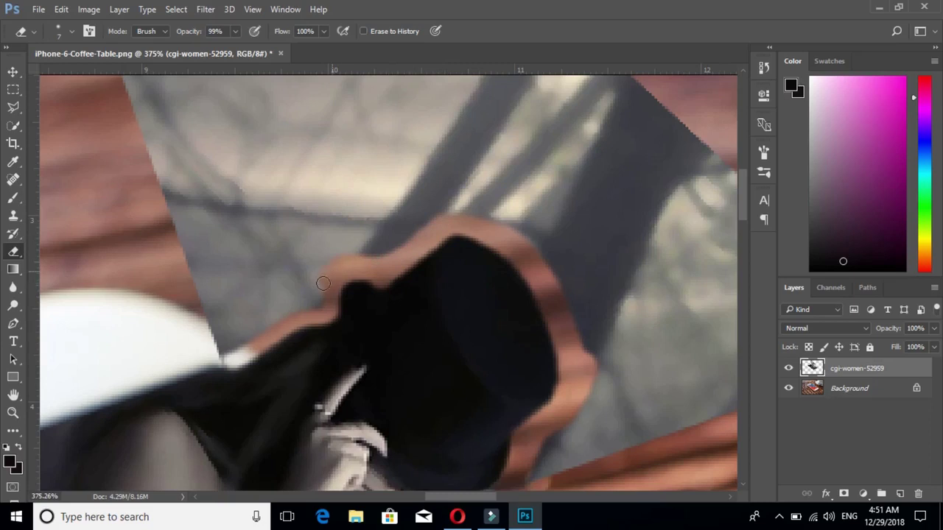
{"action": "mouse_move", "coordinate": [288, 316]}
{"action": "left_mouse_down"}
{"action": "mouse_move", "coordinate": [222, 355]}
{"action": "mouse_move", "coordinate": [219, 337]}
{"action": "left_mouse_up"}
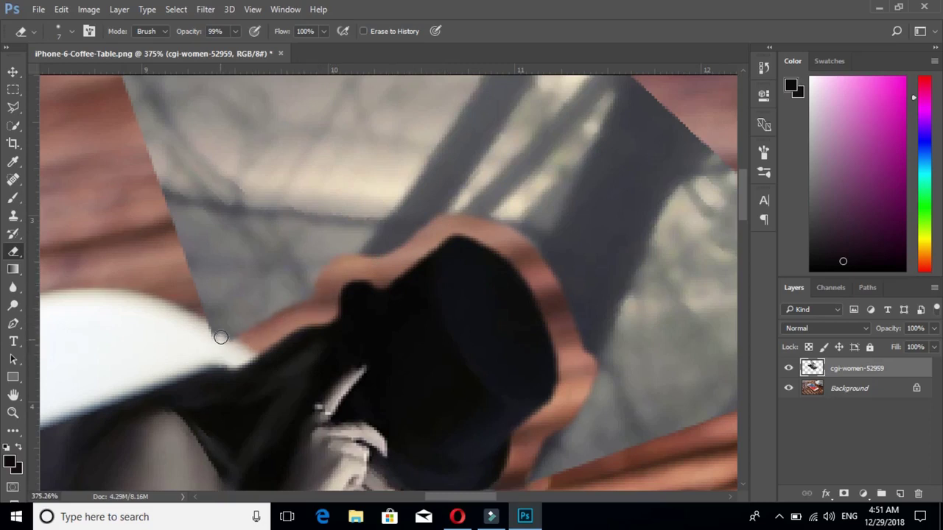
{"action": "left_click", "coordinate": [70, 30]}
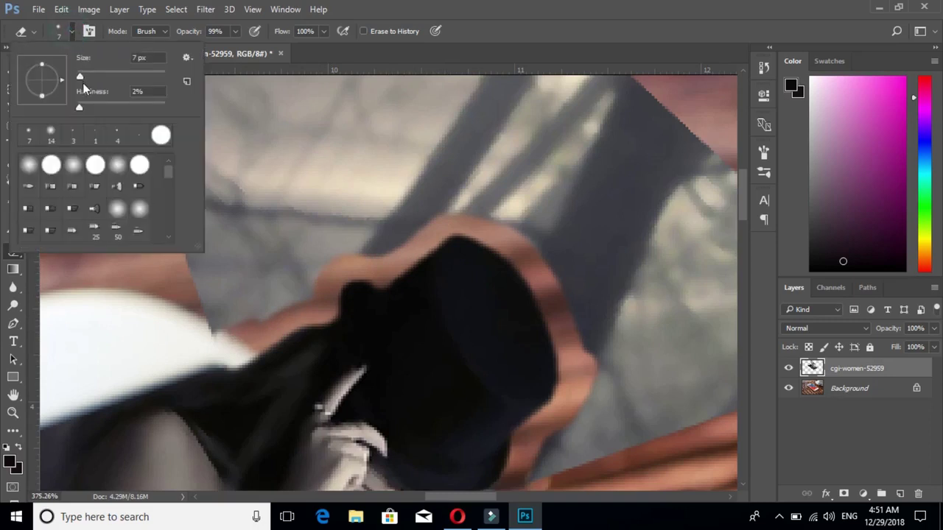
{"action": "left_click", "coordinate": [92, 292]}
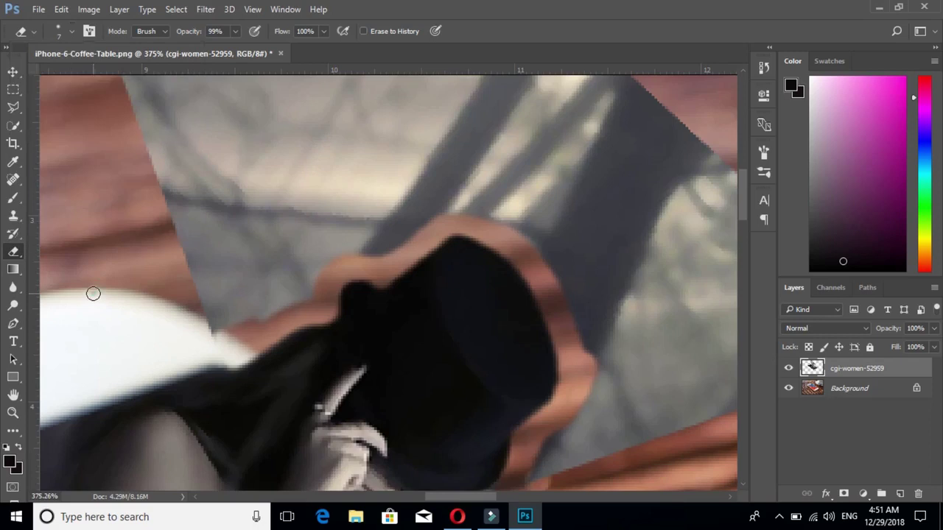
- With the Polygonal Lasso, outline from left of the hair over the hat's top
{"action": "left_click", "coordinate": [12, 109]}
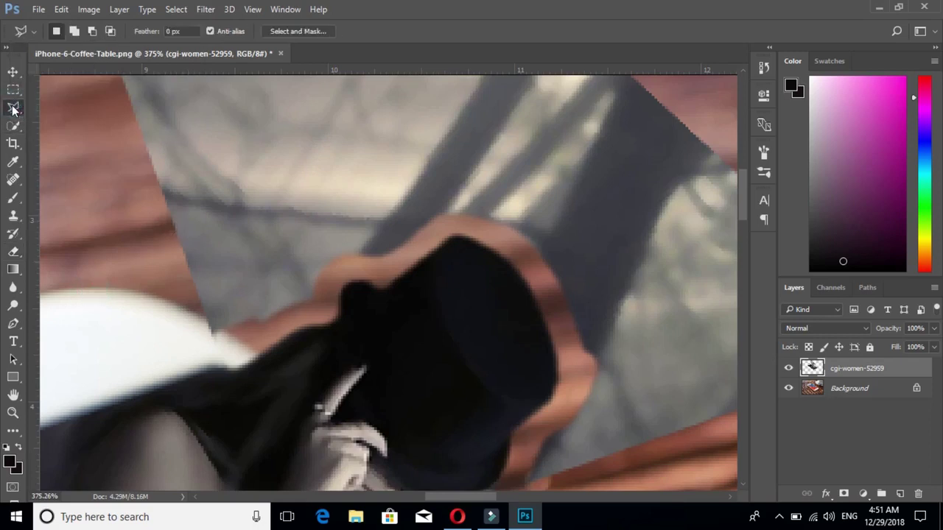
{"action": "left_click", "coordinate": [65, 119]}
{"action": "left_click", "coordinate": [177, 343]}
{"action": "left_click", "coordinate": [213, 352]}
{"action": "left_click", "coordinate": [247, 340]}
{"action": "left_click", "coordinate": [334, 295]}
{"action": "left_click", "coordinate": [338, 271]}
{"action": "left_click", "coordinate": [404, 258]}
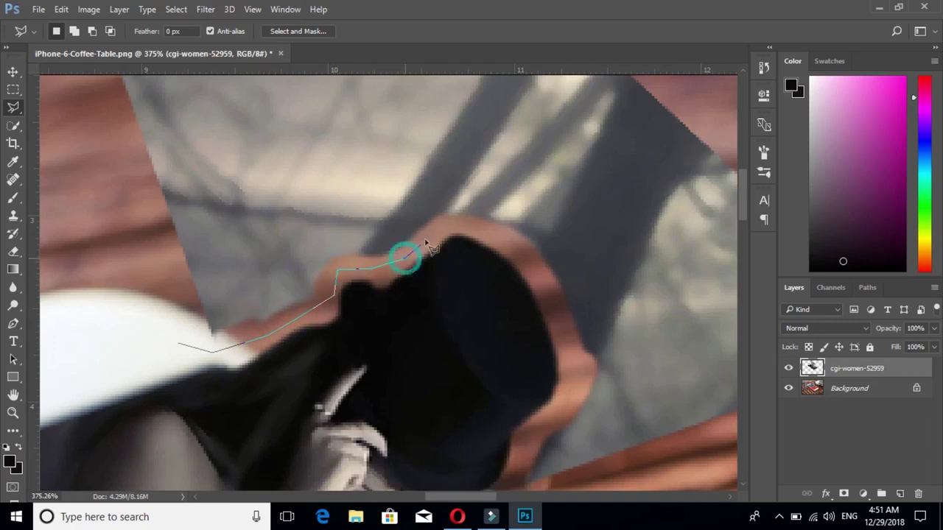
{"action": "left_click", "coordinate": [465, 222]}
- Continue the outline down the hat's right side and along the brim
{"action": "left_click", "coordinate": [554, 313]}
{"action": "left_click", "coordinate": [575, 358]}
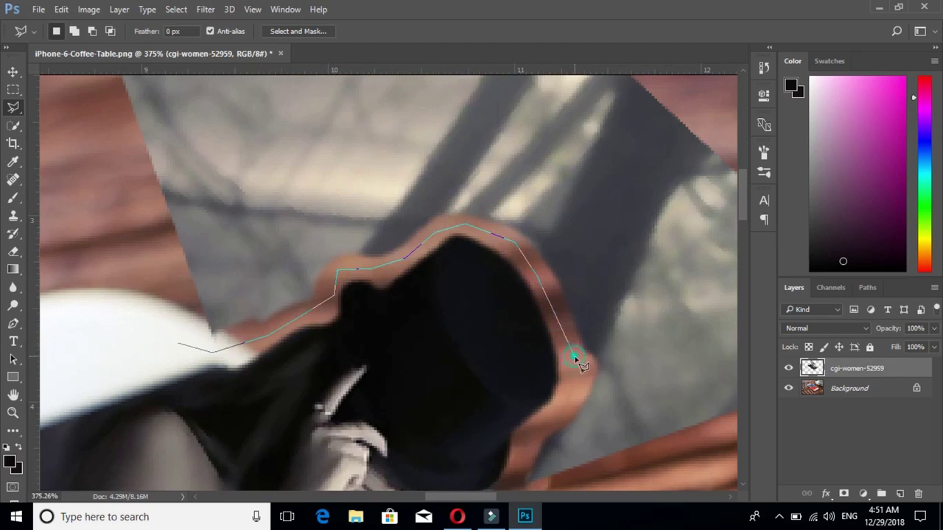
{"action": "left_click", "coordinate": [558, 422]}
{"action": "left_click", "coordinate": [532, 431]}
{"action": "left_click_drag", "start_coordinate": [516, 458], "coordinate": [467, 277]}
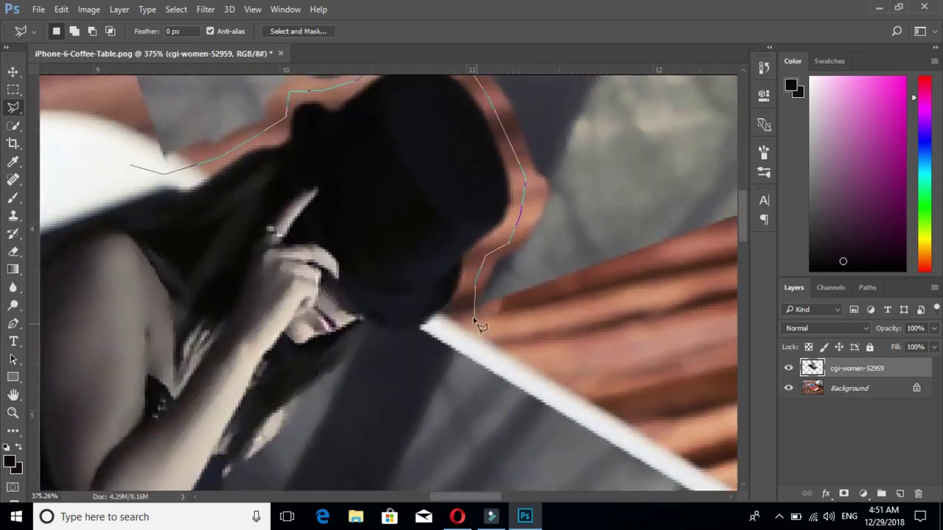
{"action": "left_click", "coordinate": [464, 310]}
{"action": "left_click", "coordinate": [495, 344]}
- Extend the outline past the grey triangle's right edge toward its tip
{"action": "left_click_drag", "start_coordinate": [686, 253], "coordinate": [352, 321]}
{"action": "left_click", "coordinate": [522, 254]}
{"action": "left_click", "coordinate": [556, 228]}
{"action": "left_click_drag", "start_coordinate": [515, 177], "coordinate": [575, 403]}
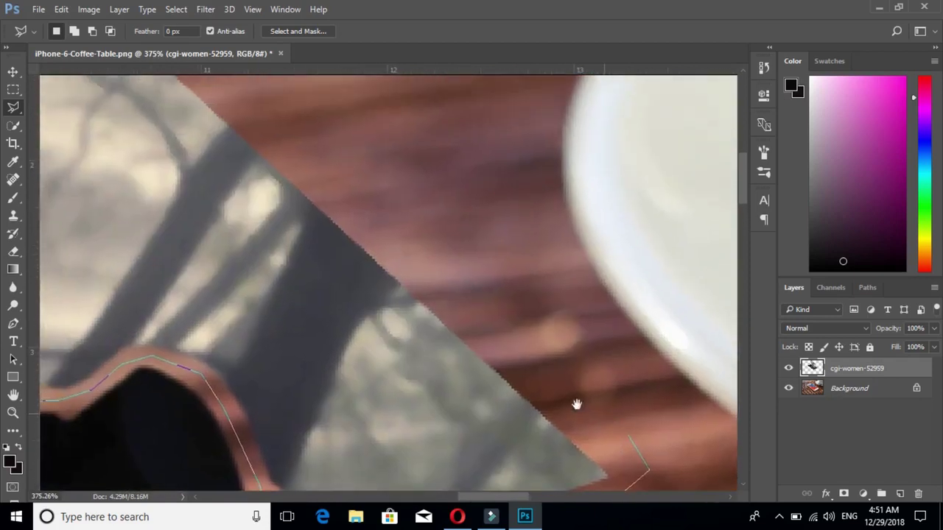
{"action": "left_click_drag", "start_coordinate": [264, 119], "coordinate": [535, 366]}
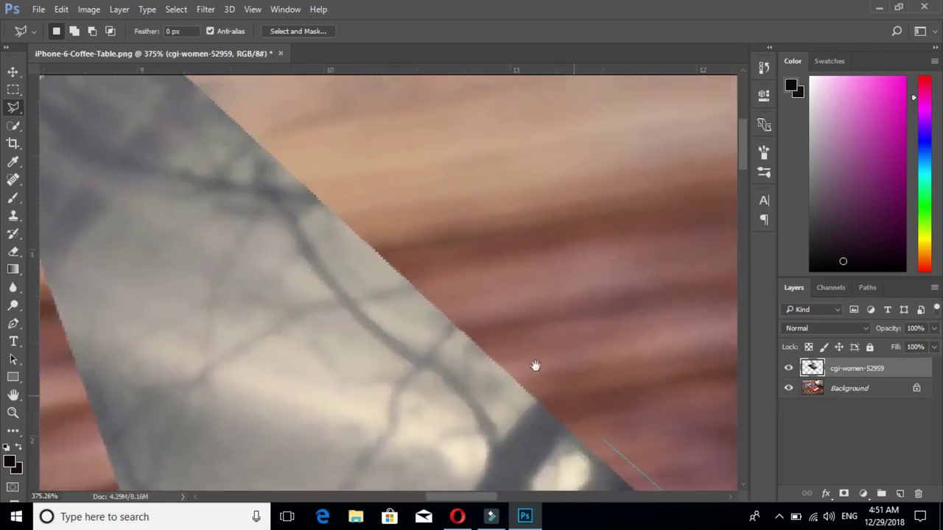
{"action": "left_click", "coordinate": [322, 164]}
{"action": "left_click_drag", "start_coordinate": [322, 165], "coordinate": [569, 406]}
{"action": "mouse_move", "coordinate": [508, 332]}
{"action": "left_mouse_down"}
{"action": "mouse_move", "coordinate": [618, 490]}
{"action": "mouse_move", "coordinate": [618, 417]}
{"action": "left_mouse_up"}
- Trace the triangle's top and left side and close the selection
{"action": "left_click", "coordinate": [471, 266]}
{"action": "left_click", "coordinate": [327, 369]}
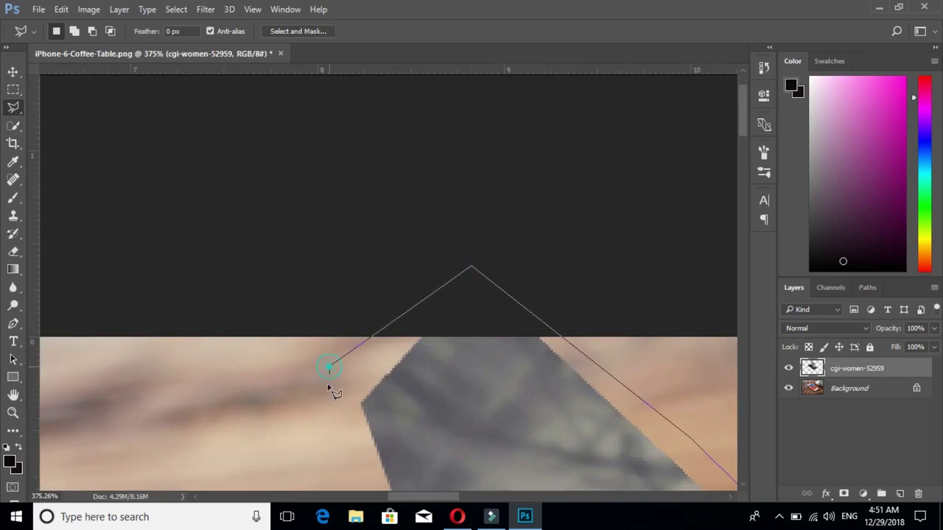
{"action": "left_click_drag", "start_coordinate": [330, 442], "coordinate": [331, 149]}
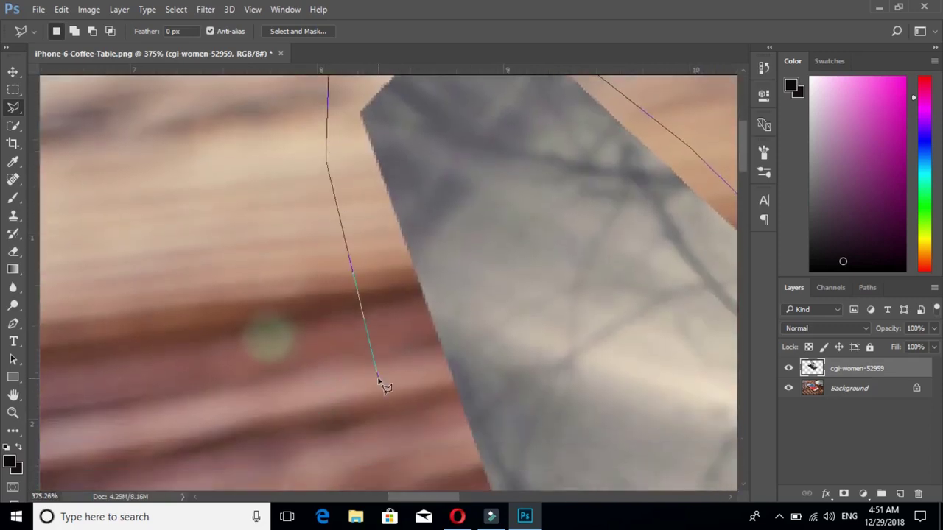
{"action": "left_click", "coordinate": [381, 361]}
{"action": "left_click_drag", "start_coordinate": [383, 361], "coordinate": [319, 147]}
{"action": "left_click", "coordinate": [412, 377]}
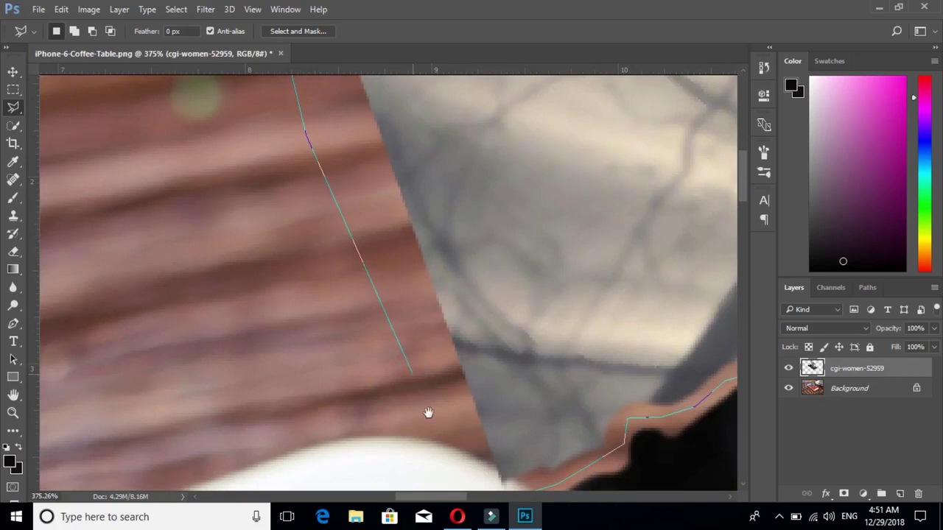
{"action": "left_click_drag", "start_coordinate": [427, 410], "coordinate": [363, 228]}
{"action": "left_click", "coordinate": [408, 314]}
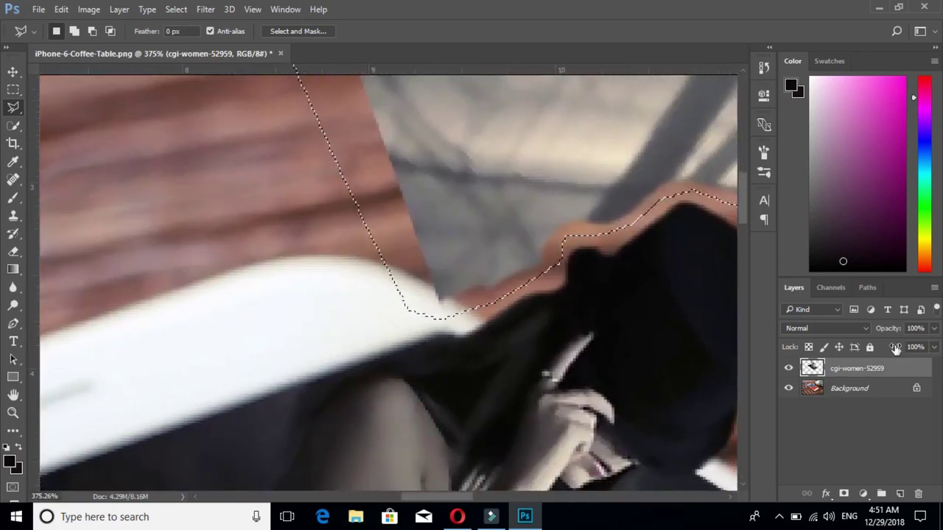
- Delete the selected grey triangle and zoom the view
{"action": "key", "text": "Delete"}
{"action": "scroll", "coordinate": [490, 246], "scroll_direction": "down", "scroll_amount": 3}
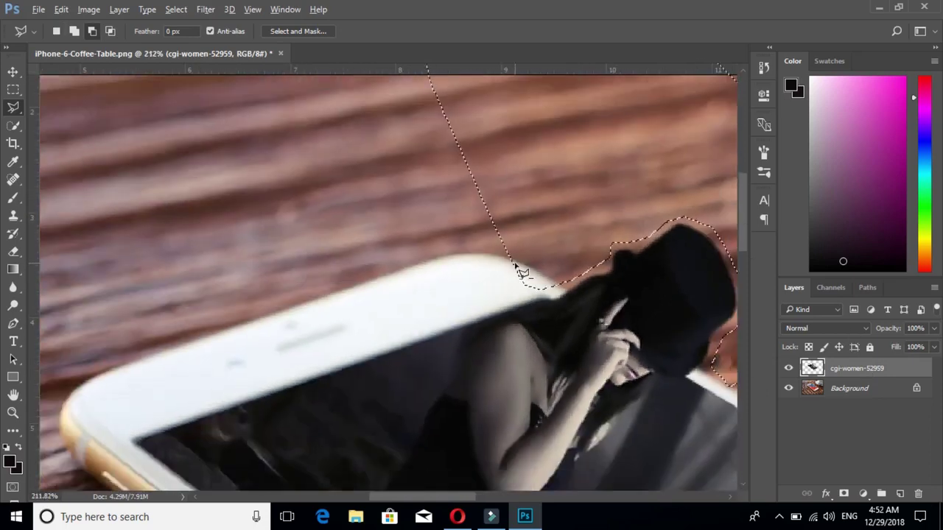
{"action": "scroll", "coordinate": [490, 245], "scroll_direction": "down", "scroll_amount": 3}
{"action": "scroll", "coordinate": [489, 245], "scroll_direction": "down", "scroll_amount": 3}
{"action": "scroll", "coordinate": [490, 245], "scroll_direction": "down", "scroll_amount": 1}
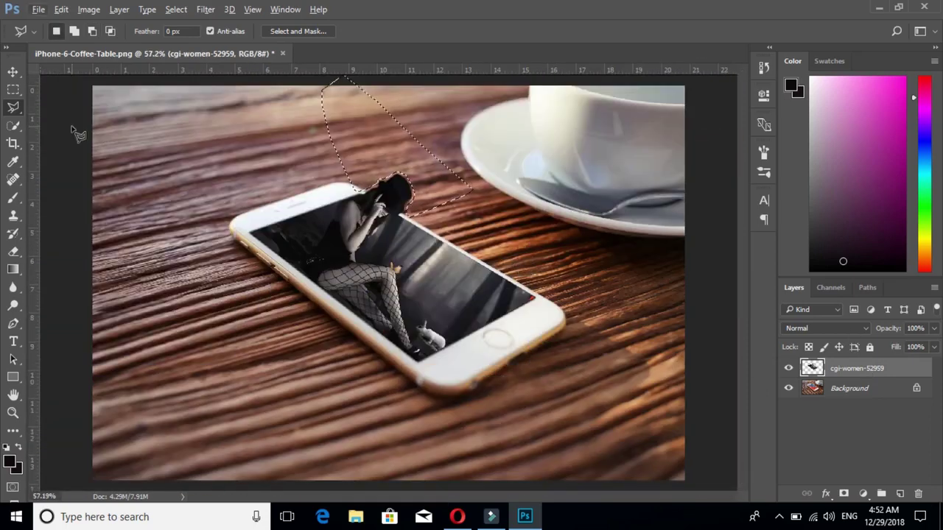
- Deselect, zoom in to about 175% and pan the close-up toward the home button
{"action": "key", "text": "v"}
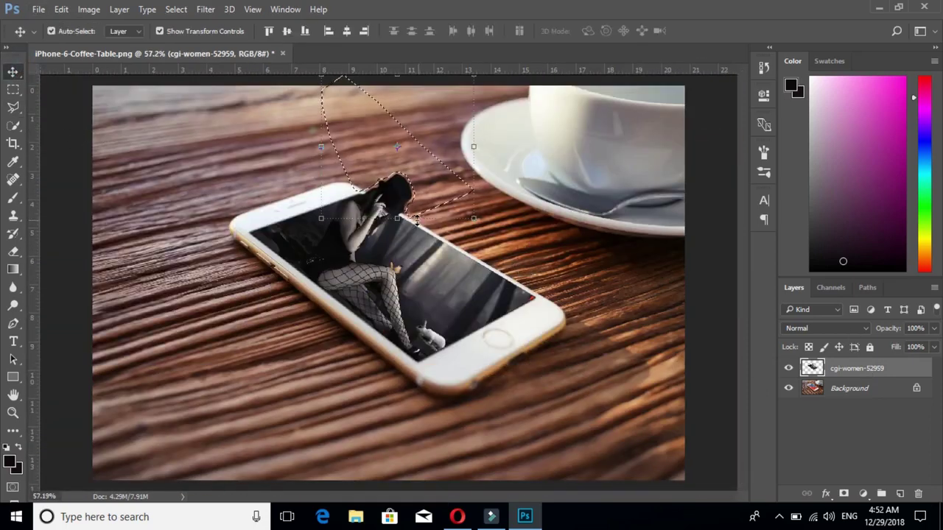
{"action": "key", "text": "ctrl"}
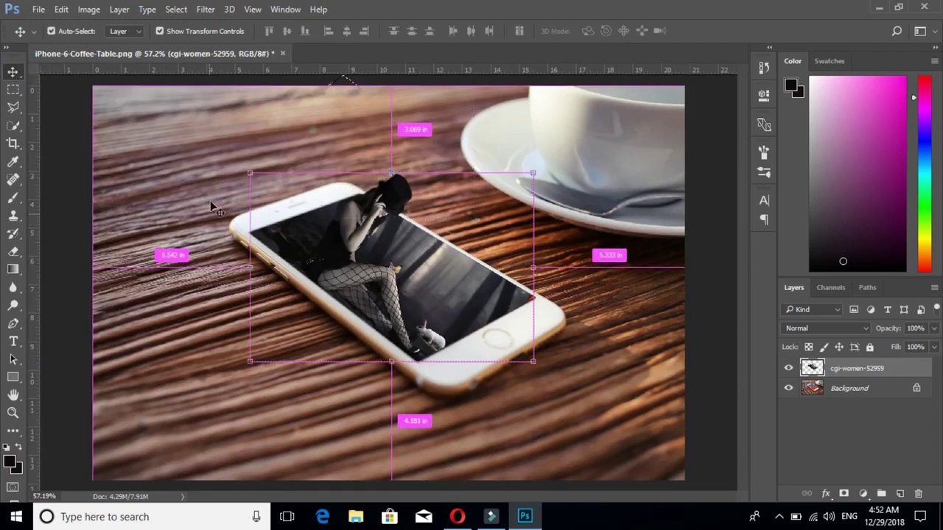
{"action": "key", "text": "ctrl+d"}
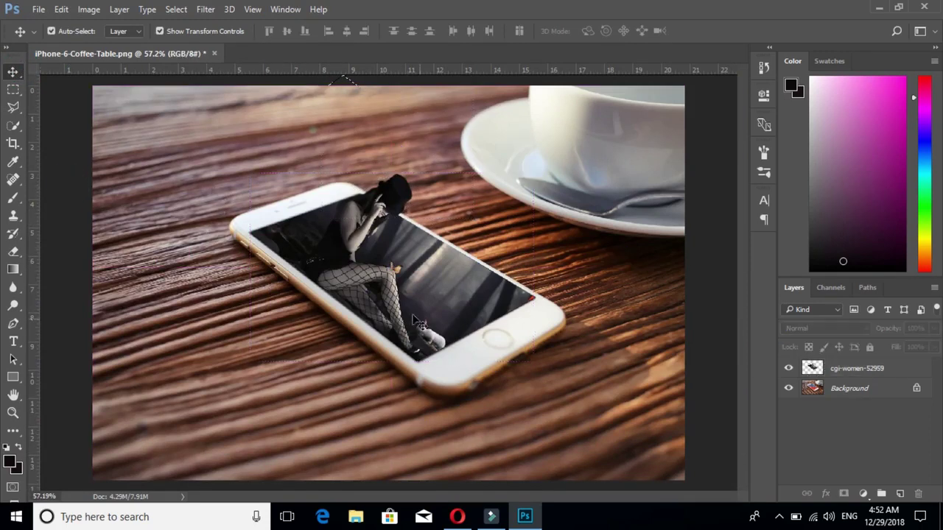
{"action": "scroll", "coordinate": [372, 290], "scroll_direction": "up", "scroll_amount": 5}
{"action": "mouse_move", "coordinate": [581, 332]}
{"action": "left_mouse_down"}
{"action": "mouse_move", "coordinate": [311, 234]}
{"action": "mouse_move", "coordinate": [269, 229]}
{"action": "left_mouse_up"}
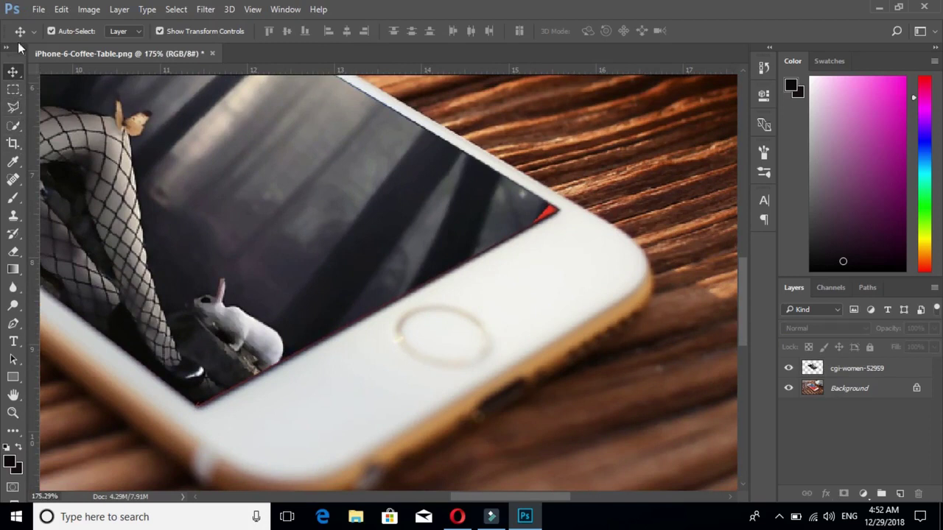
- Scale the cgi-women layer to about 102%, apply the transform, and deselect
{"action": "left_click", "coordinate": [450, 212]}
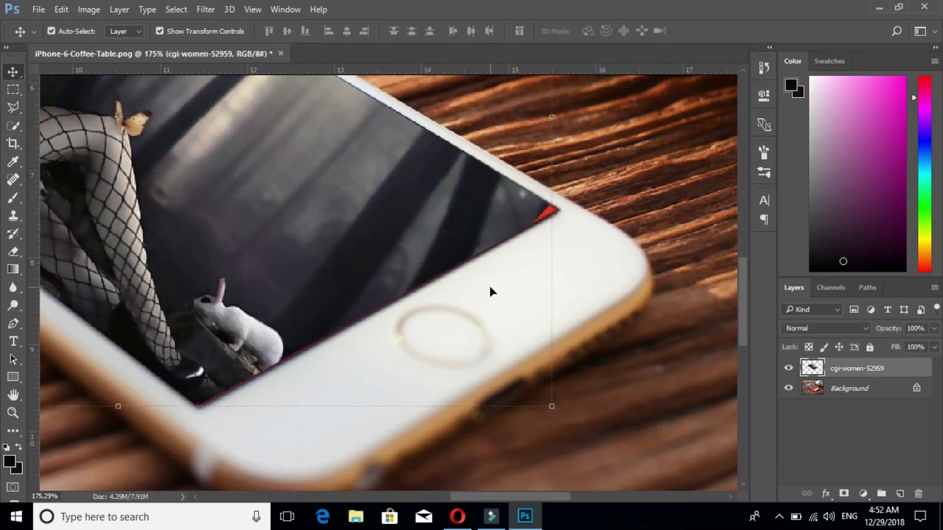
{"action": "scroll", "coordinate": [492, 292], "scroll_direction": "down", "scroll_amount": 2}
{"action": "scroll", "coordinate": [492, 293], "scroll_direction": "down", "scroll_amount": 2}
{"action": "scroll", "coordinate": [492, 293], "scroll_direction": "down", "scroll_amount": 1}
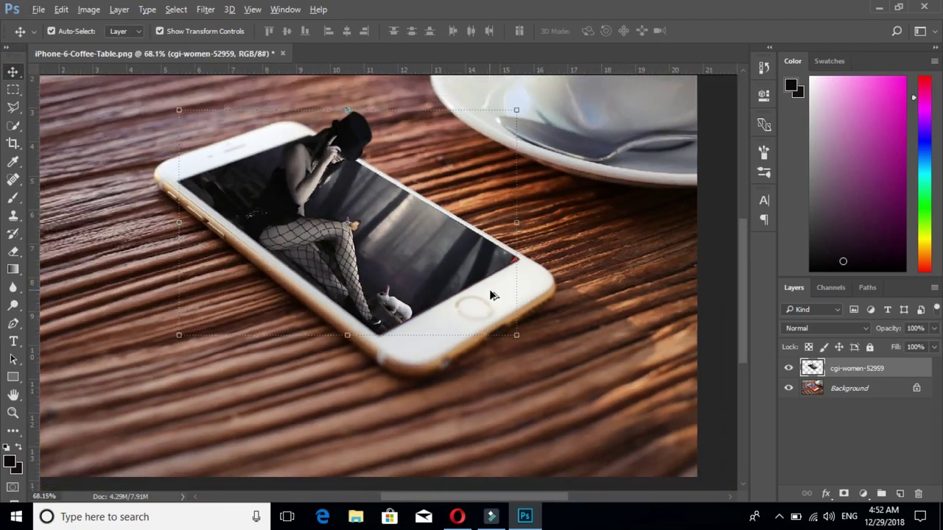
{"action": "left_click", "coordinate": [516, 336]}
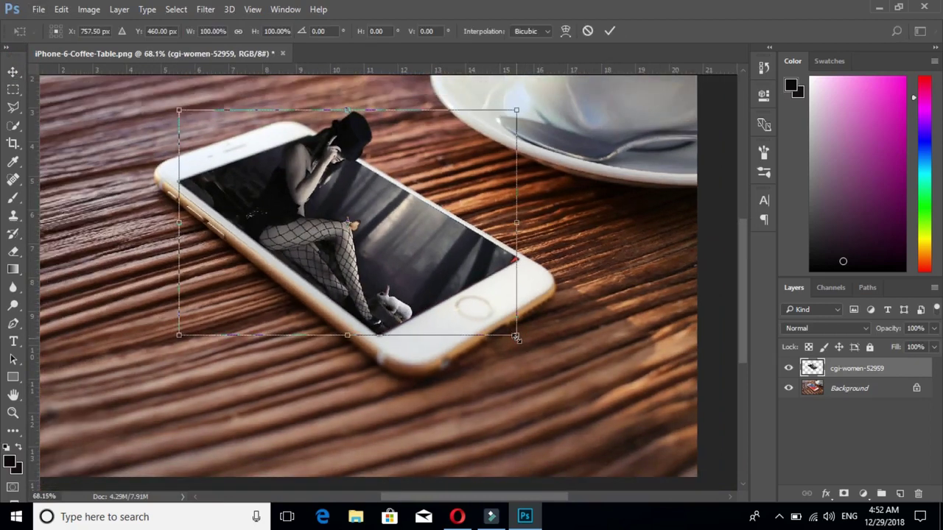
{"action": "left_click_drag", "start_coordinate": [515, 337], "coordinate": [520, 340]}
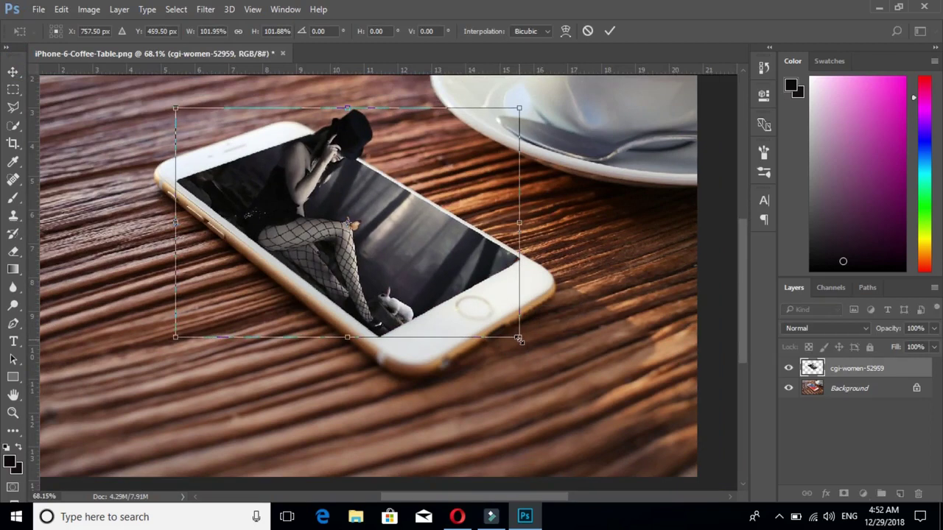
{"action": "left_click", "coordinate": [12, 71]}
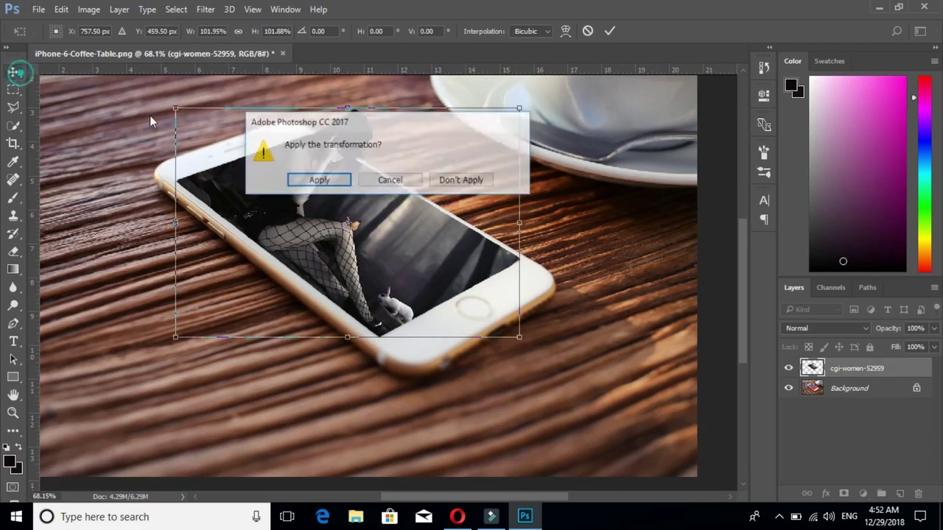
{"action": "left_click", "coordinate": [322, 179]}
{"action": "left_click", "coordinate": [427, 389]}
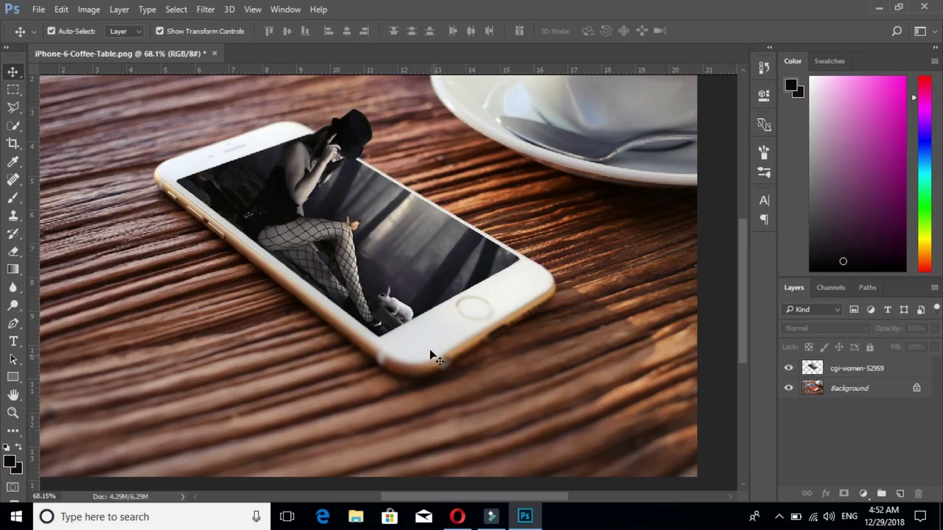
- Unlock the wooden table Background into an editable Layer 0
{"action": "left_click", "coordinate": [877, 388]}
{"action": "left_click", "coordinate": [916, 388]}
{"action": "left_click", "coordinate": [618, 303]}
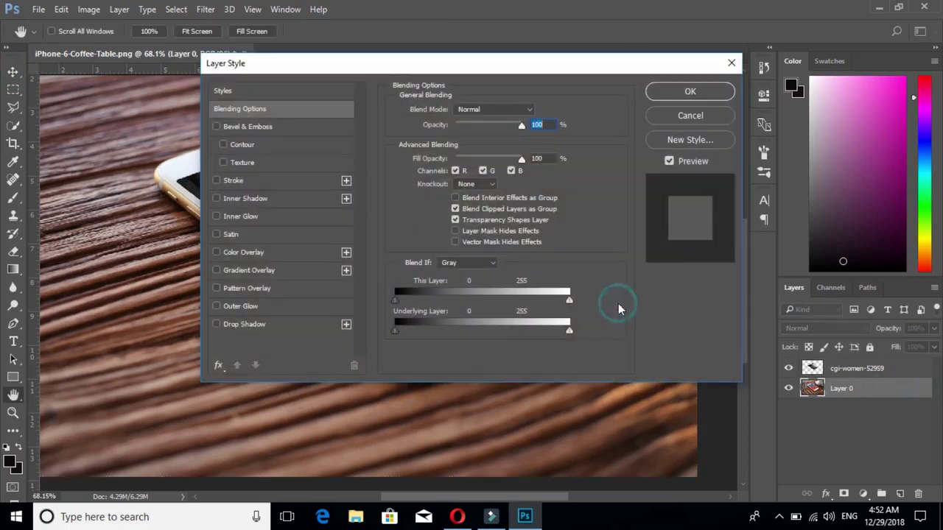
{"action": "left_click", "coordinate": [692, 116]}
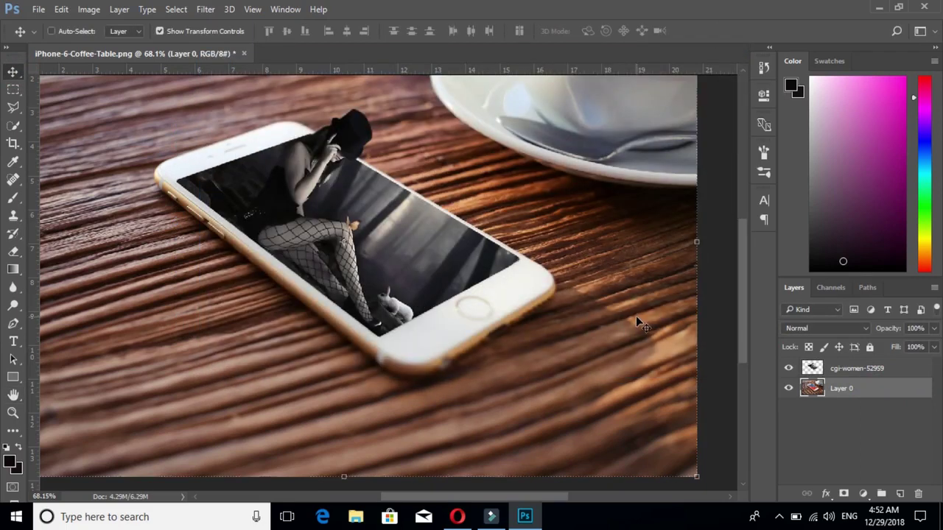
- Darken Layer 0 with Hue/Saturation: Hue -2, Lightness -43
{"action": "key", "text": "ctrl+u"}
{"action": "mouse_move", "coordinate": [700, 219]}
{"action": "left_mouse_down"}
{"action": "mouse_move", "coordinate": [727, 219]}
{"action": "mouse_move", "coordinate": [700, 223]}
{"action": "left_mouse_up"}
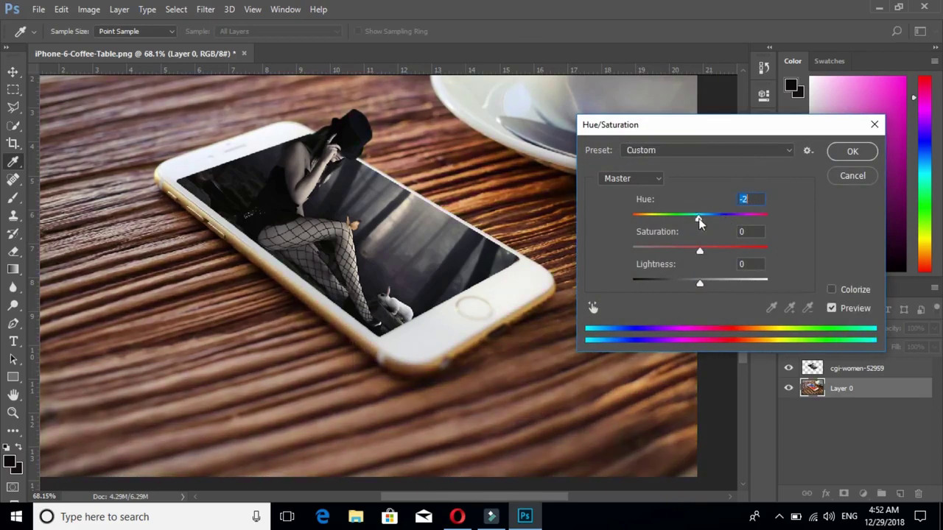
{"action": "left_click_drag", "start_coordinate": [701, 284], "coordinate": [670, 290]}
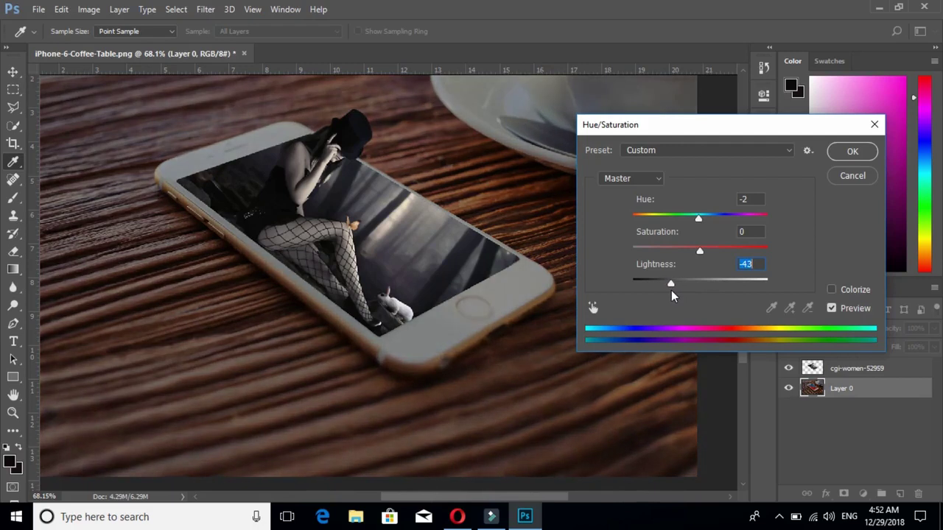
{"action": "left_click", "coordinate": [847, 153]}
{"action": "scroll", "coordinate": [484, 190], "scroll_direction": "down", "scroll_amount": 1}
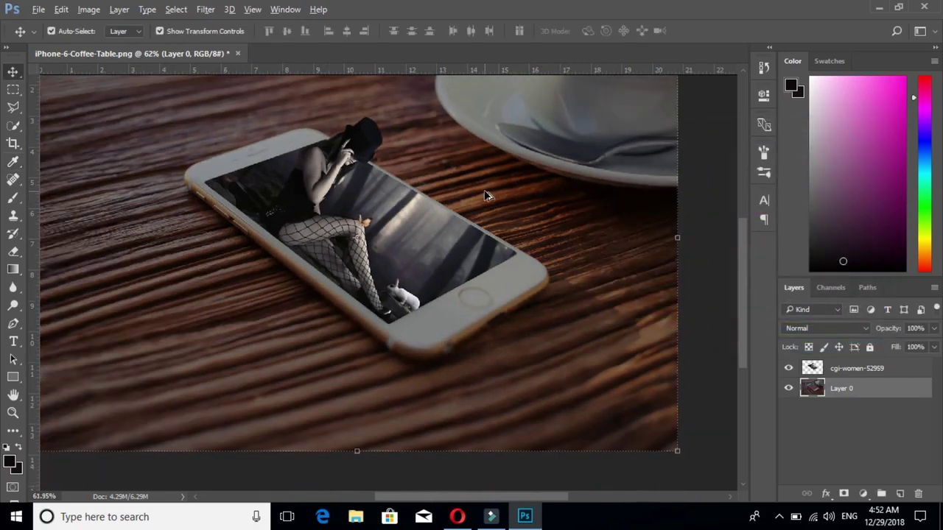
- Apply Hue/Saturation with Lightness -6 to the cgi-women layer
{"action": "left_click", "coordinate": [329, 208]}
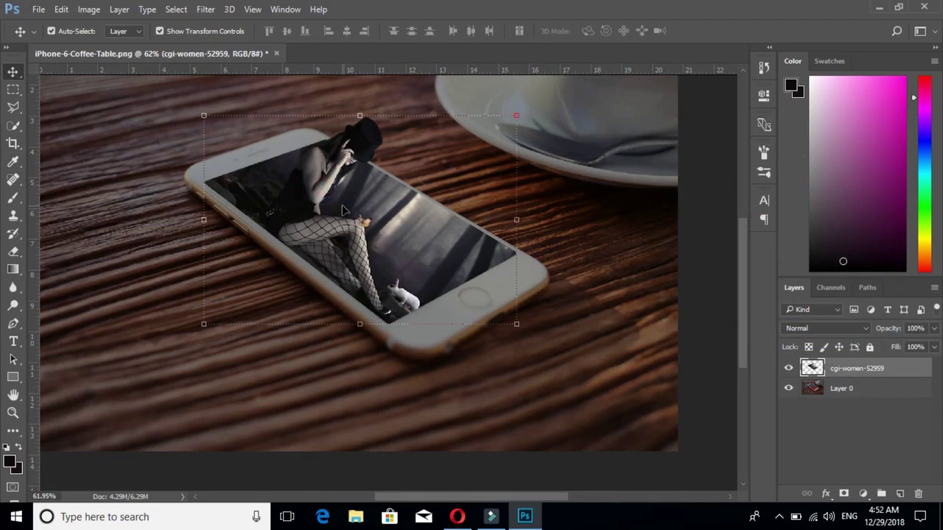
{"action": "key", "text": "ctrl+u"}
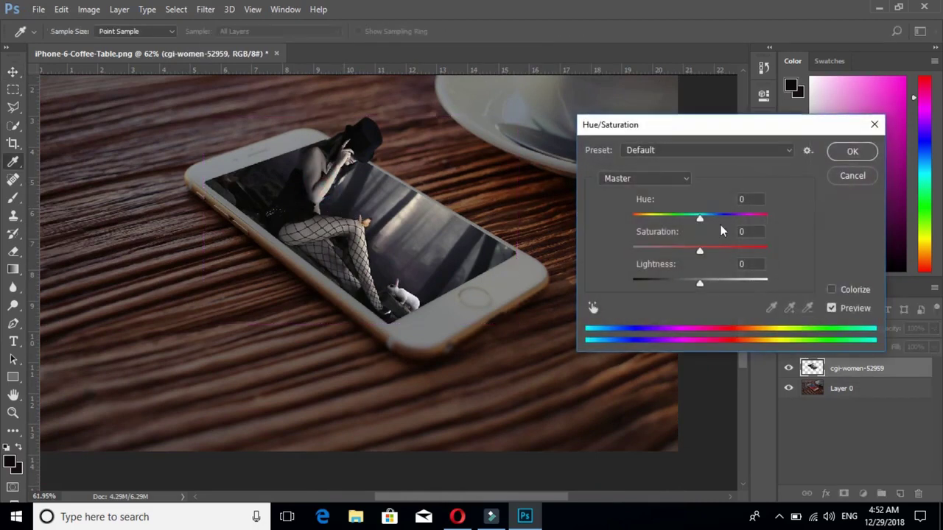
{"action": "mouse_move", "coordinate": [699, 286]}
{"action": "left_mouse_down"}
{"action": "mouse_move", "coordinate": [690, 285]}
{"action": "mouse_move", "coordinate": [713, 284]}
{"action": "left_mouse_up"}
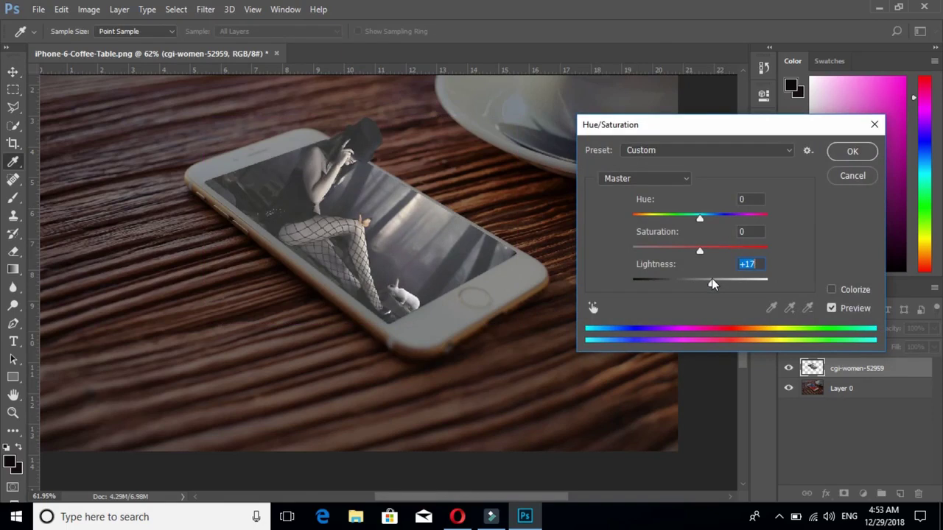
{"action": "left_click_drag", "start_coordinate": [713, 285], "coordinate": [699, 285]}
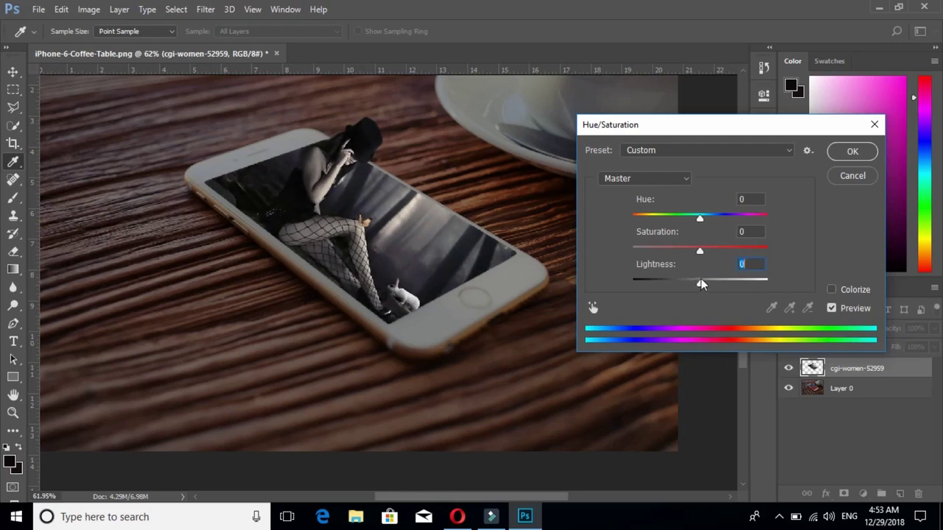
{"action": "left_click_drag", "start_coordinate": [700, 281], "coordinate": [707, 280]}
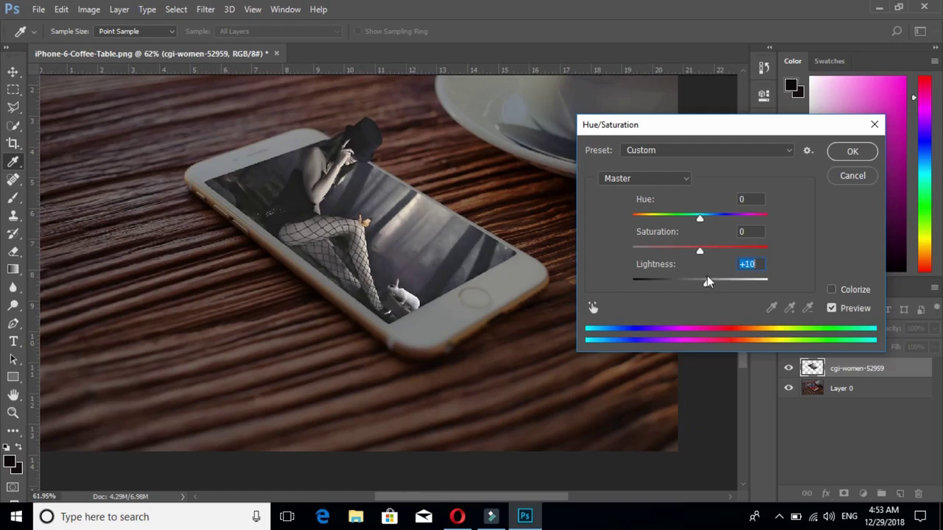
{"action": "left_click_drag", "start_coordinate": [707, 276], "coordinate": [695, 281]}
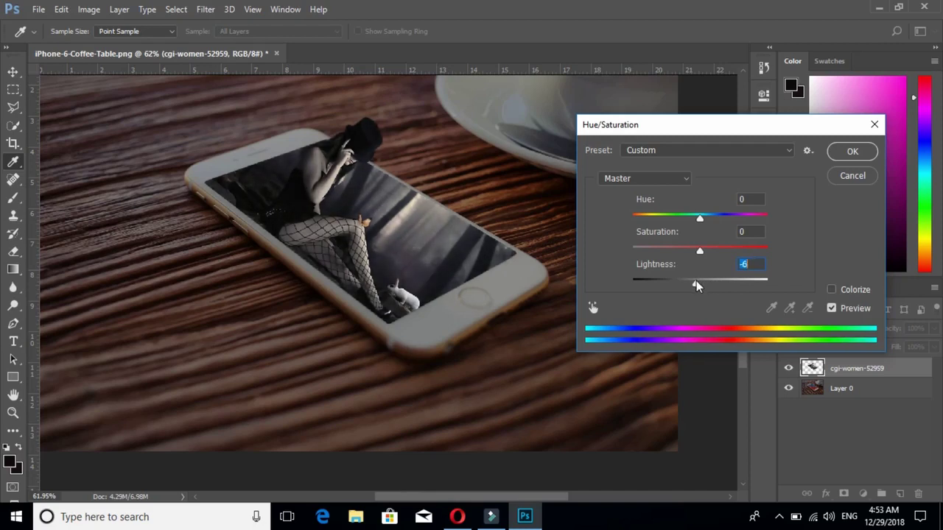
{"action": "left_click", "coordinate": [852, 151]}
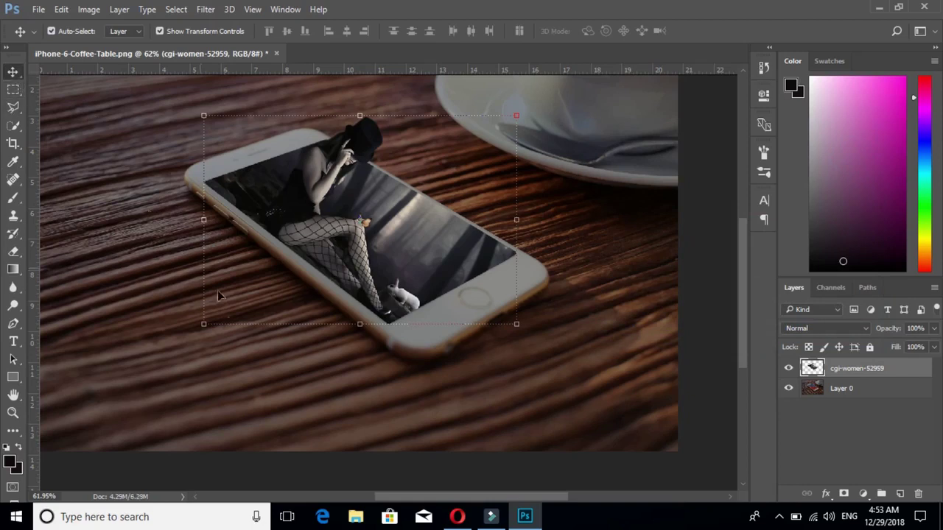
{"action": "left_click", "coordinate": [262, 468]}
{"action": "scroll", "coordinate": [262, 329], "scroll_direction": "down", "scroll_amount": 3}
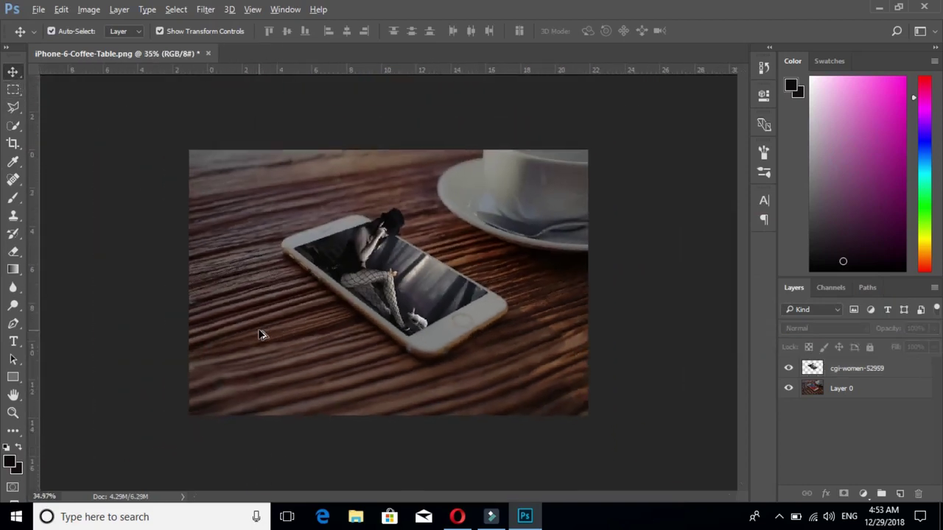
{"action": "left_click", "coordinate": [154, 283]}
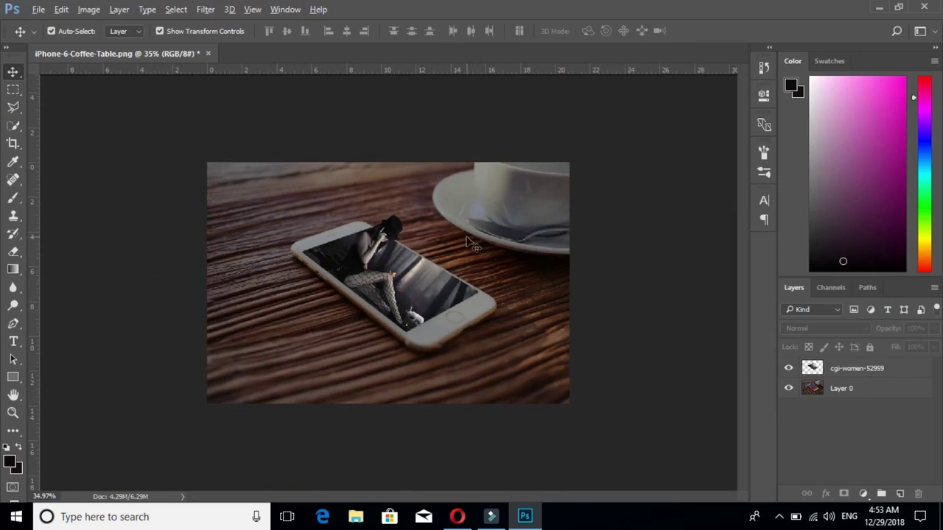
{"action": "scroll", "coordinate": [466, 240], "scroll_direction": "up", "scroll_amount": 2}
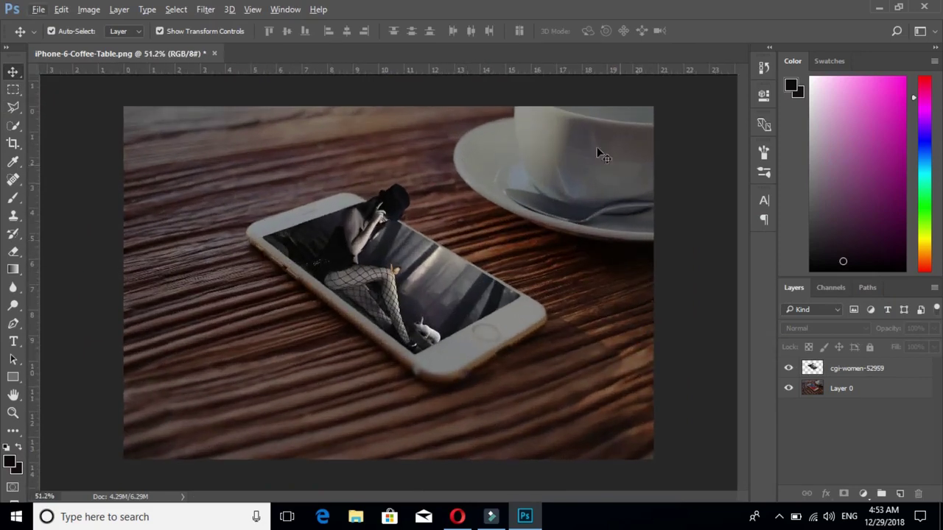